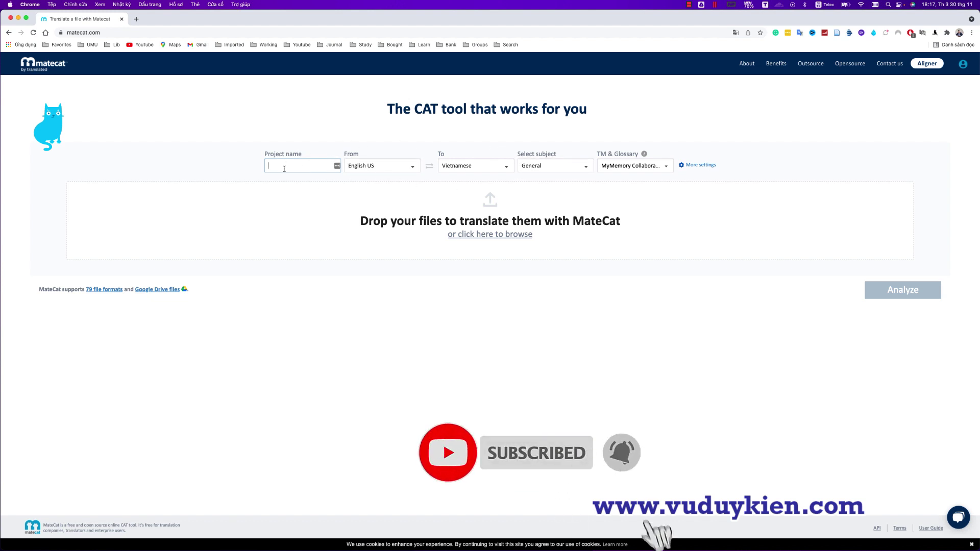
# - Look through the available source and target languages for the translation project
pyautogui.click(290, 135)
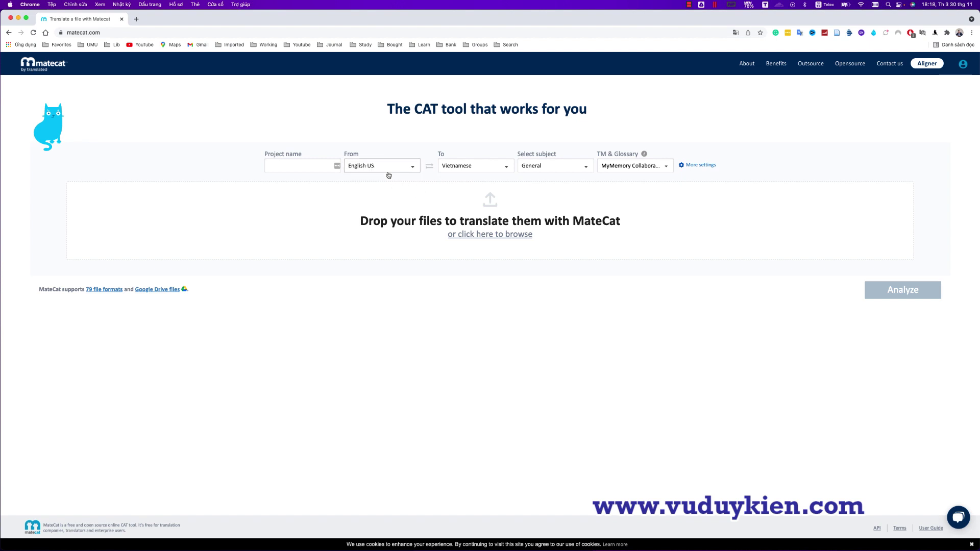
pyautogui.click(413, 167)
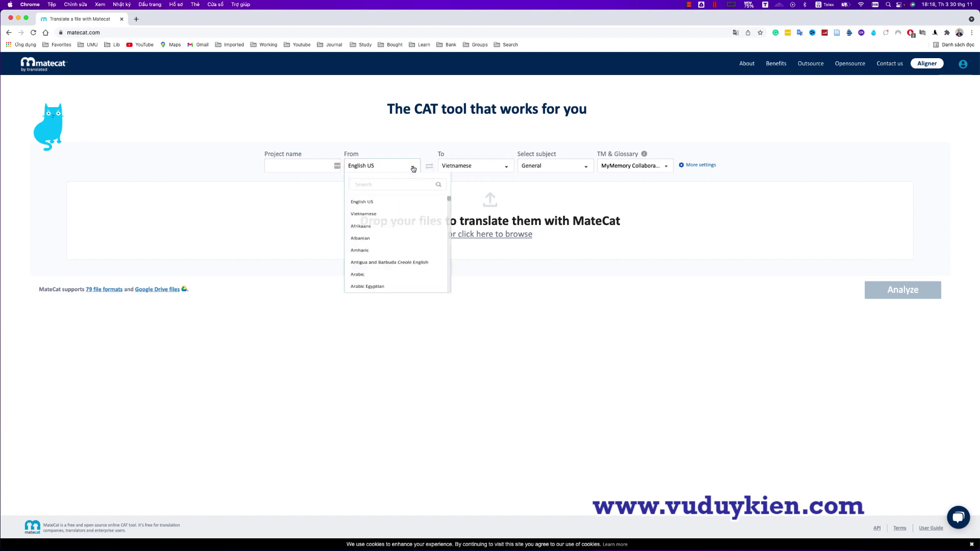
pyautogui.scroll(-15, 404, 225)
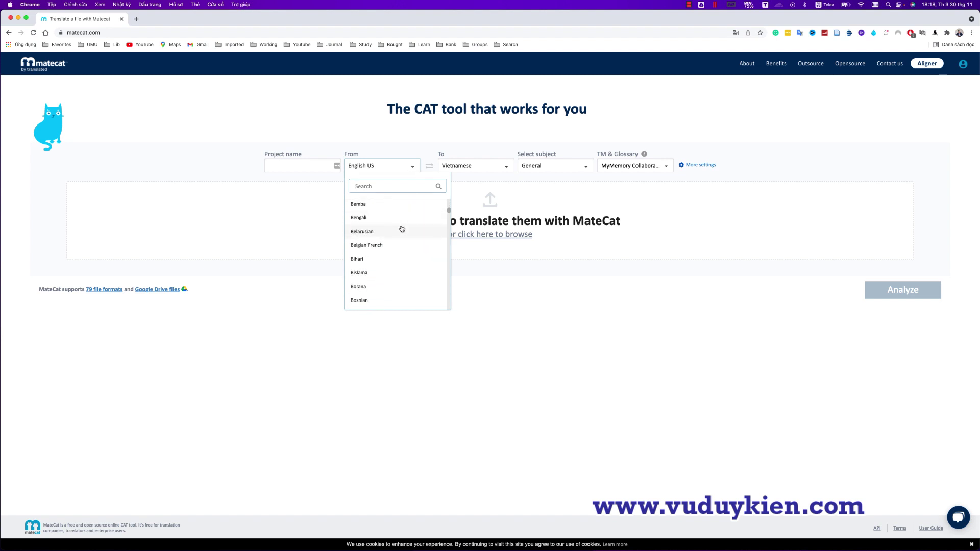
pyautogui.scroll(5, 401, 225)
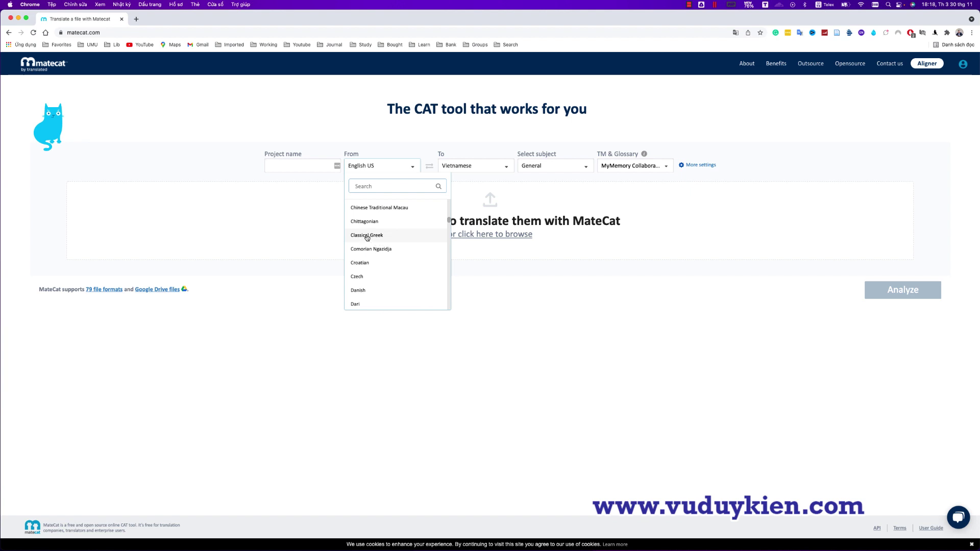
pyautogui.click(327, 219)
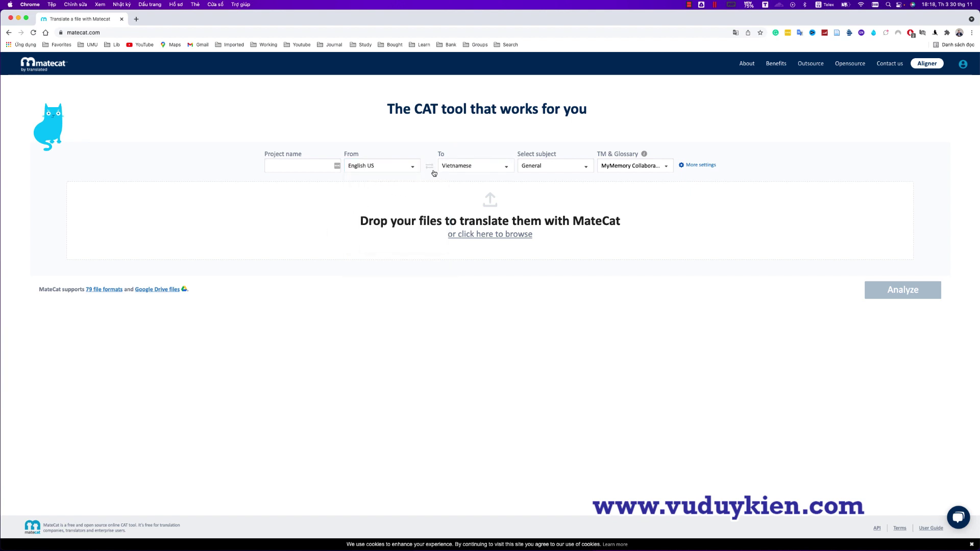
pyautogui.click(471, 167)
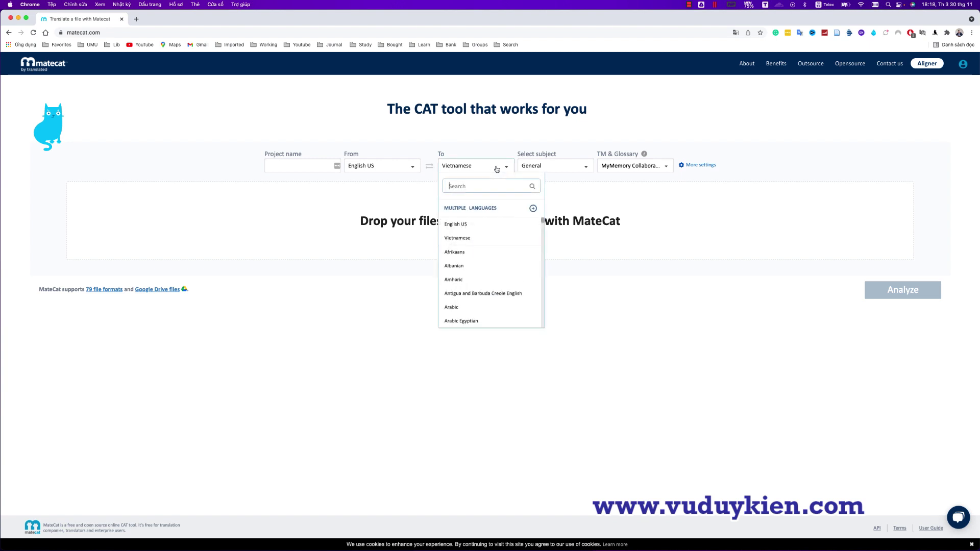
pyautogui.scroll(-10, 483, 245)
pyautogui.scroll(-20, 483, 245)
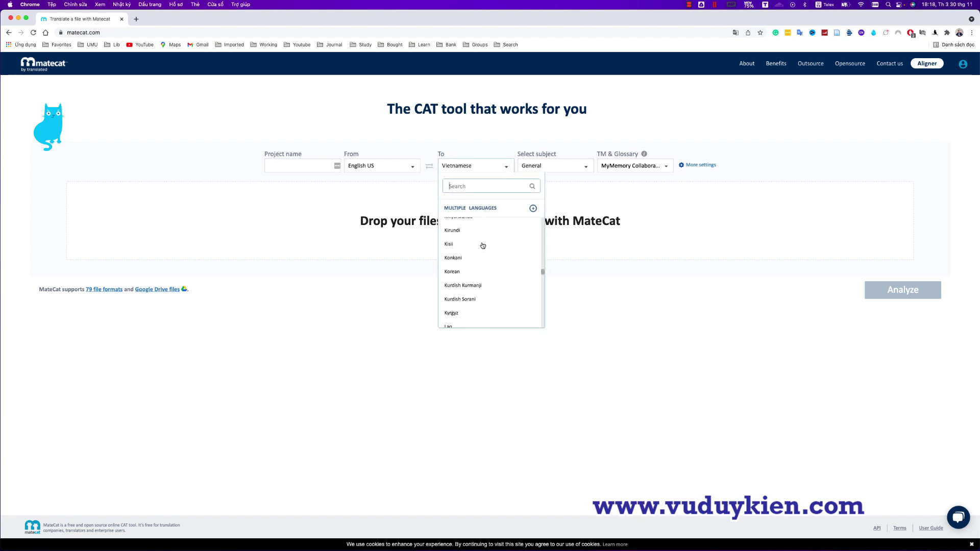
pyautogui.scroll(20, 482, 246)
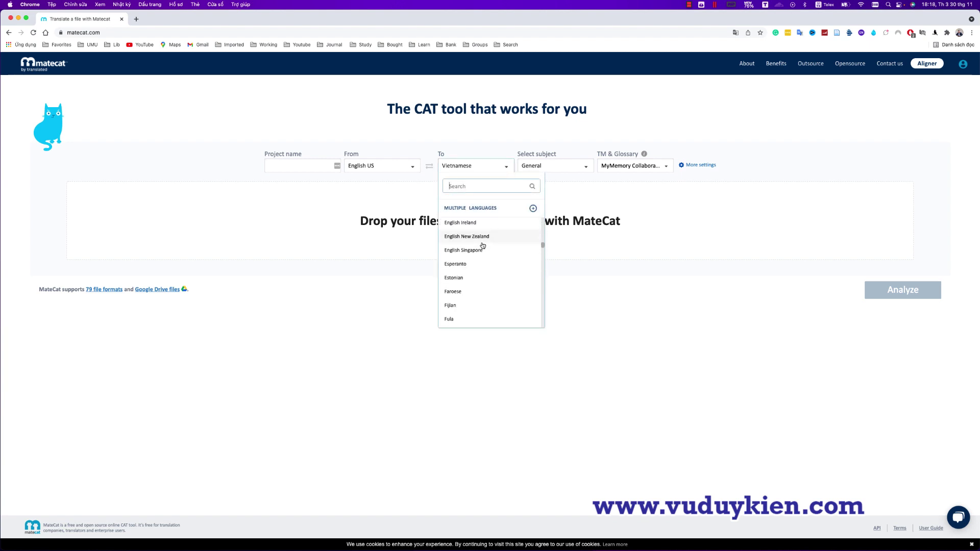
pyautogui.click(430, 140)
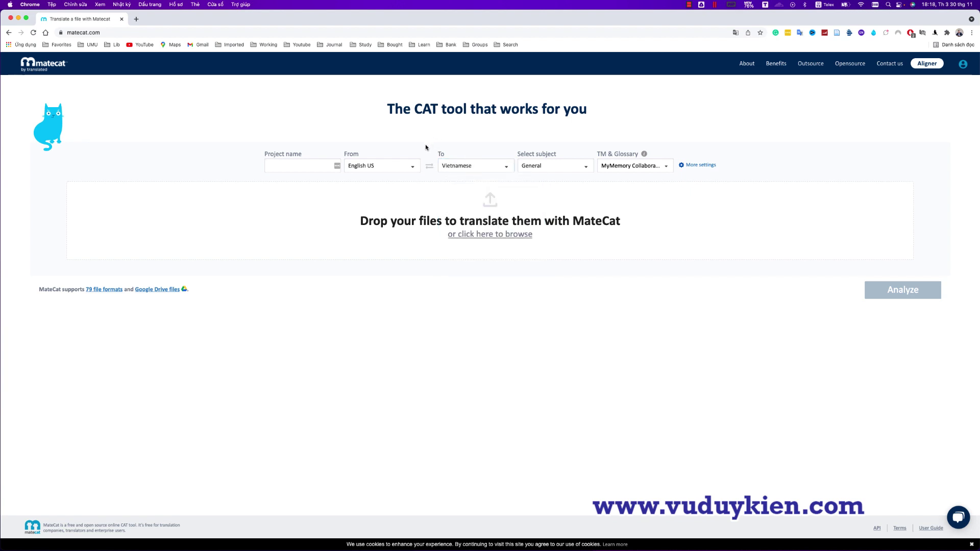
# - Set the project's source language to English, keeping Vietnamese as the target language
pyautogui.click(409, 166)
pyautogui.scroll(-5, 399, 204)
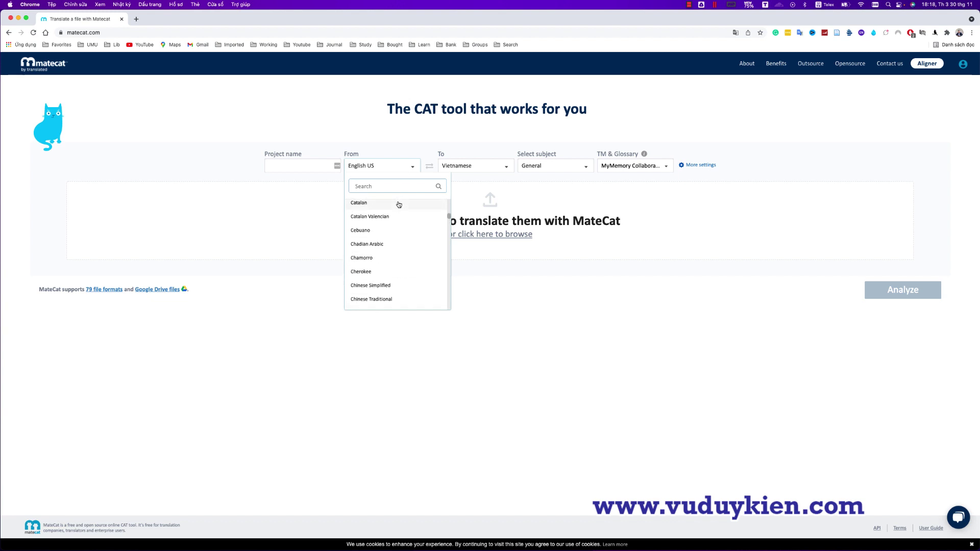
pyautogui.scroll(-3, 399, 205)
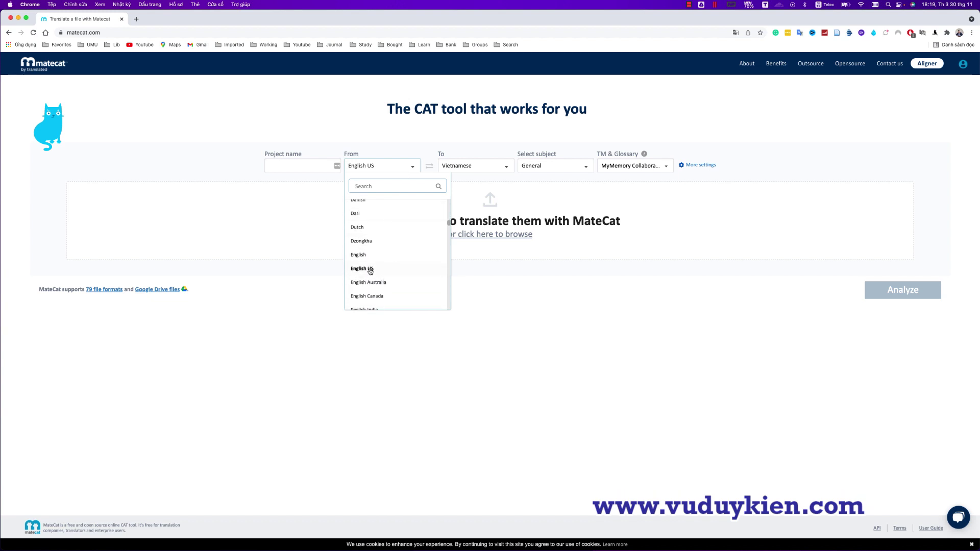
pyautogui.scroll(-3, 372, 286)
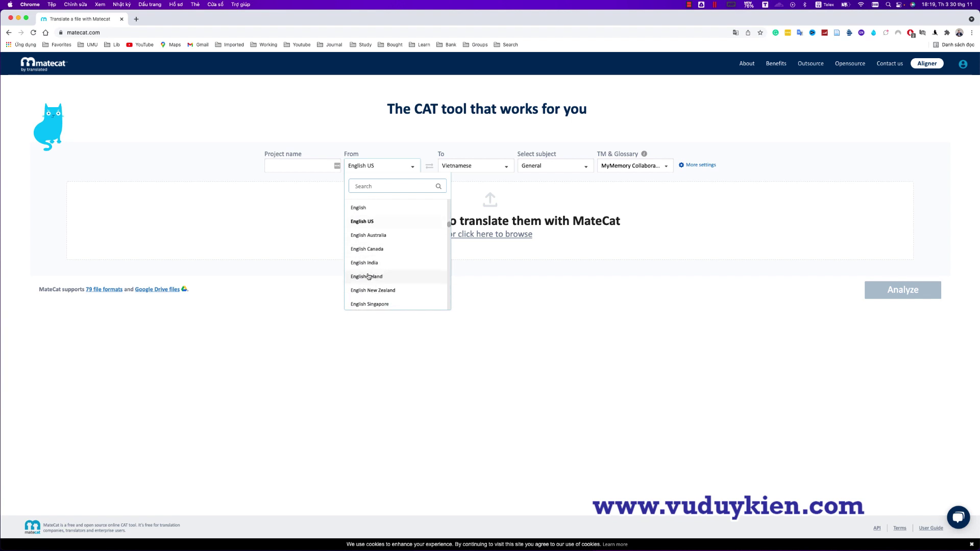
pyautogui.scroll(-2, 371, 279)
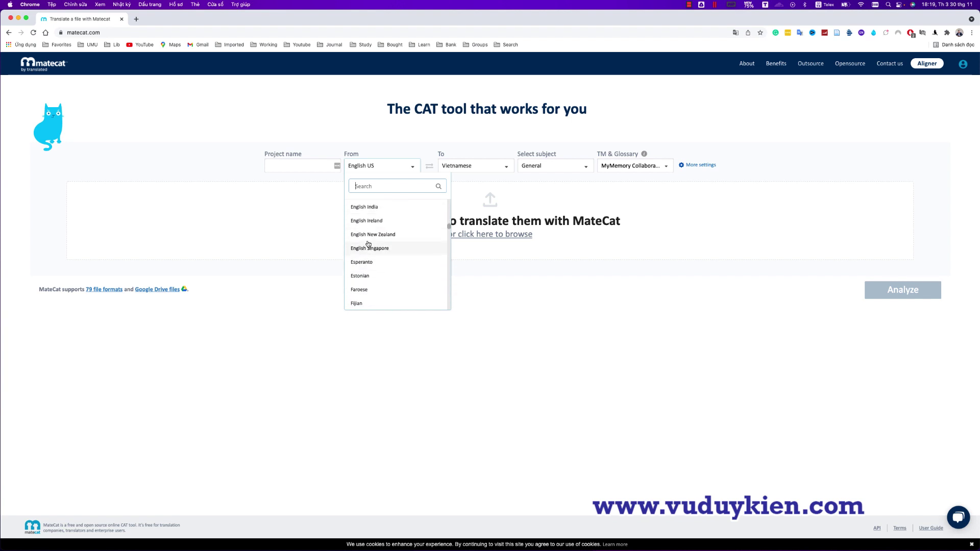
pyautogui.scroll(10, 367, 247)
pyautogui.scroll(-2, 369, 244)
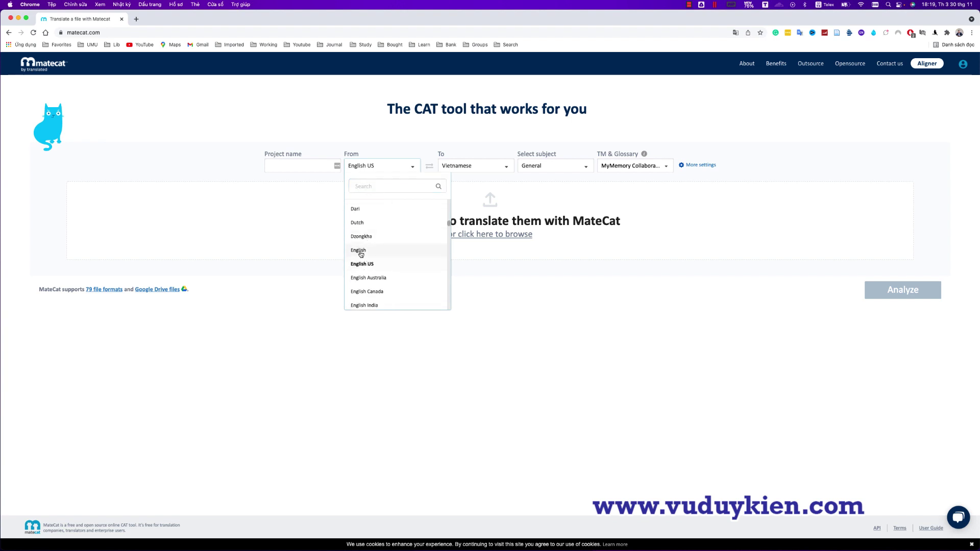
pyautogui.click(361, 251)
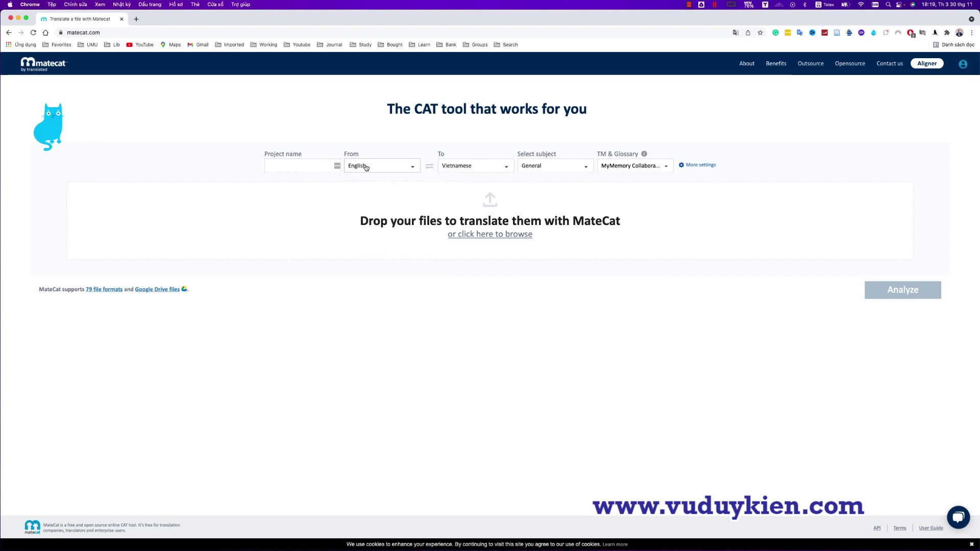
pyautogui.click(411, 168)
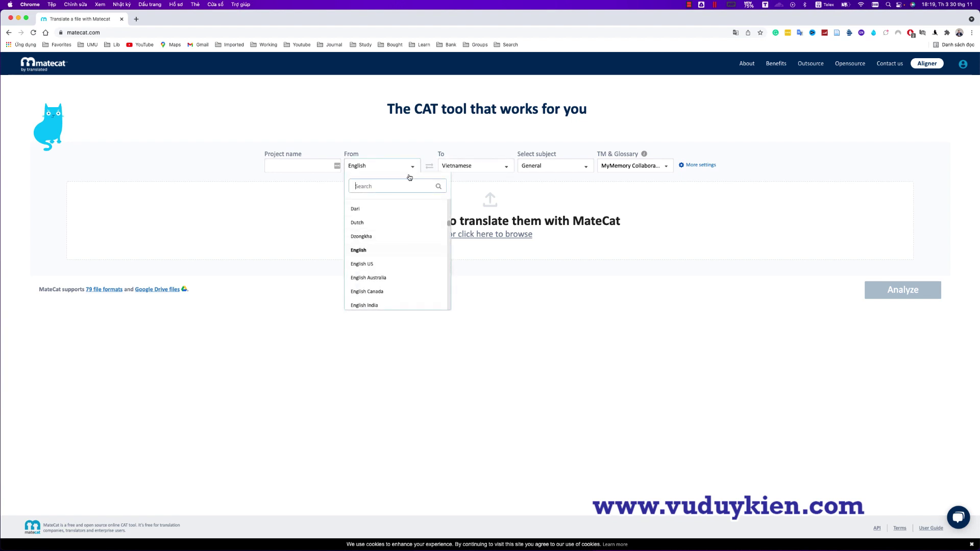
pyautogui.click(476, 146)
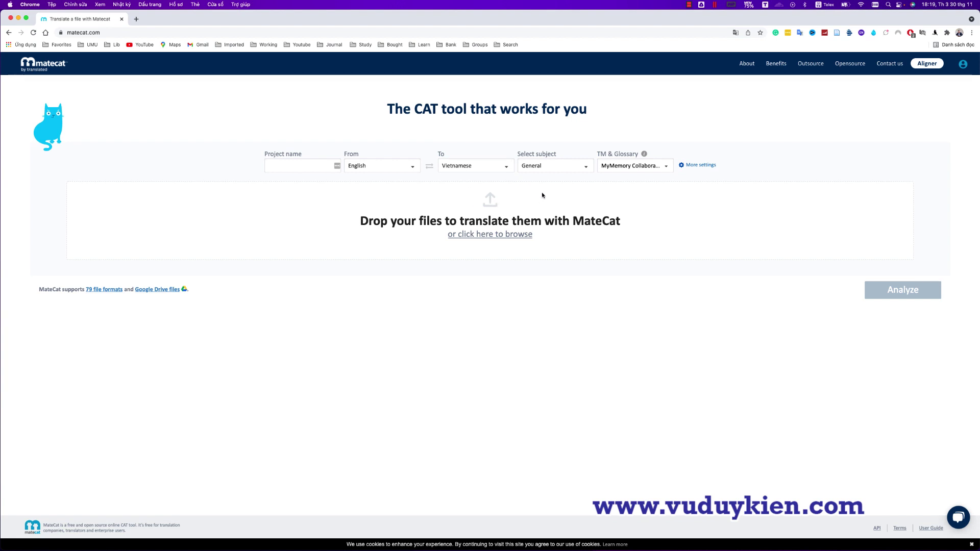
# - Search the project subjects for "med" and set the subject to Medical / Pharmaceutical
pyautogui.click(587, 170)
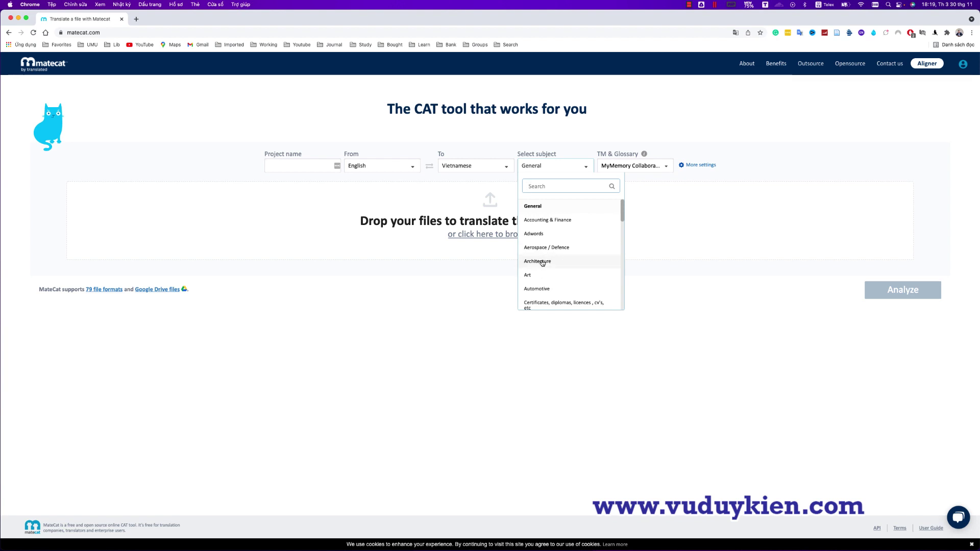
pyautogui.scroll(-2, 542, 270)
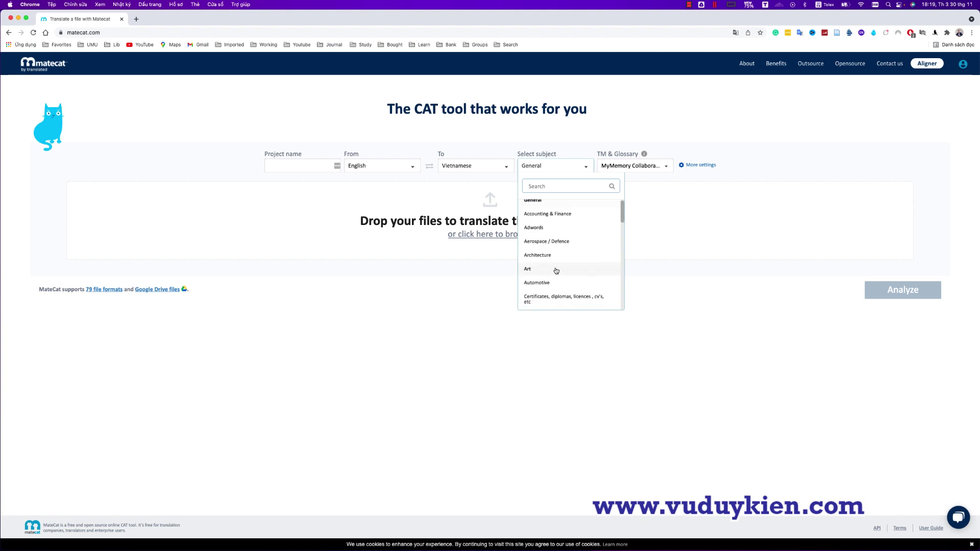
pyautogui.scroll(-3, 553, 272)
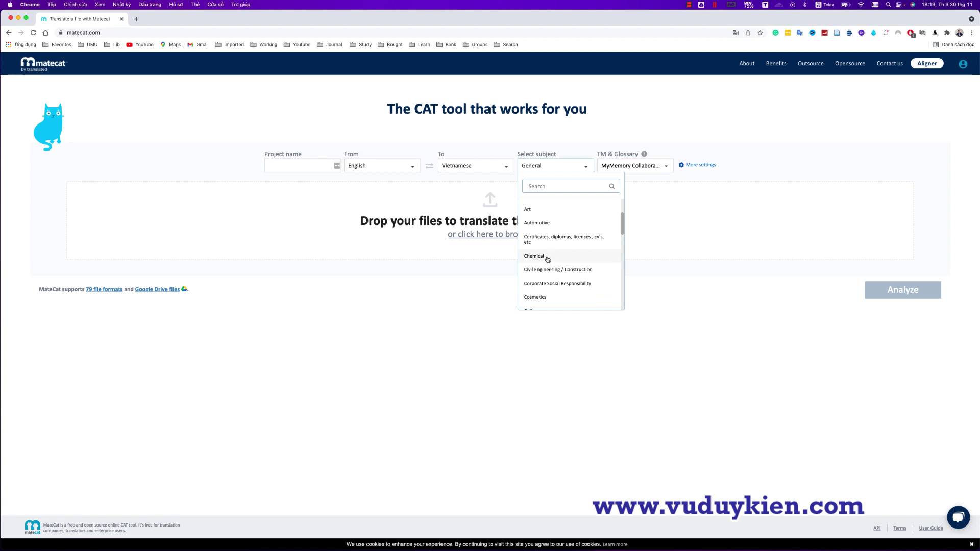
pyautogui.write('med')
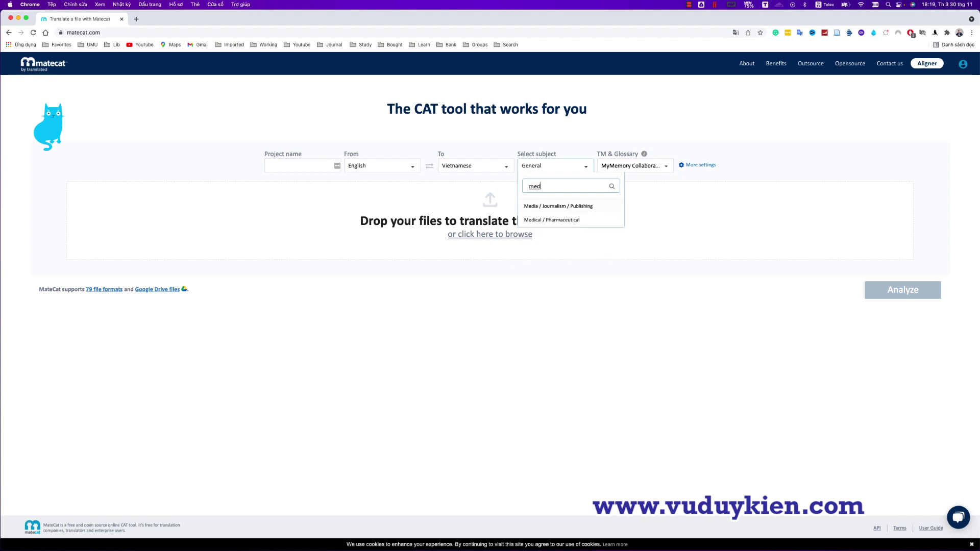
pyautogui.click(545, 223)
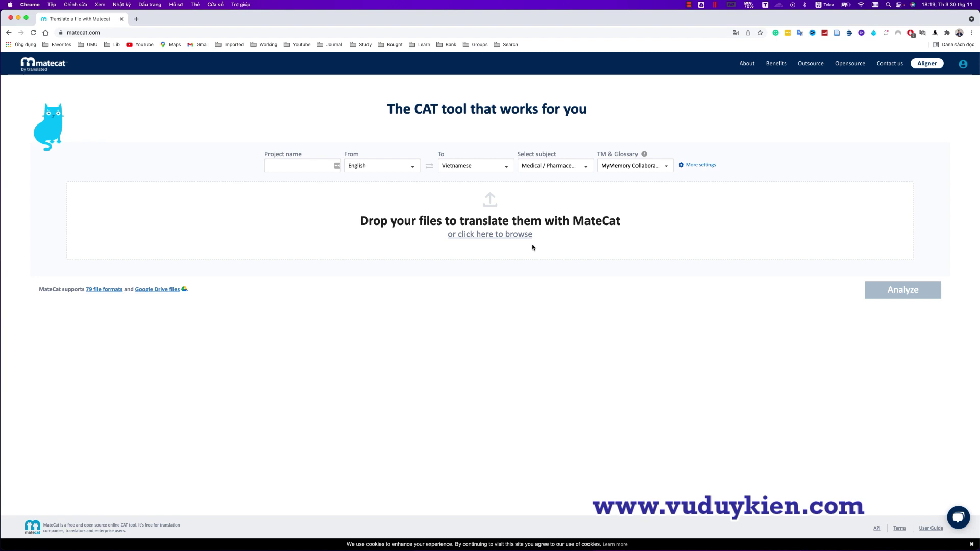
# - Check the TM & Glossary options and review the list of supported file formats
pyautogui.click(664, 165)
pyautogui.click(675, 139)
pyautogui.click(101, 291)
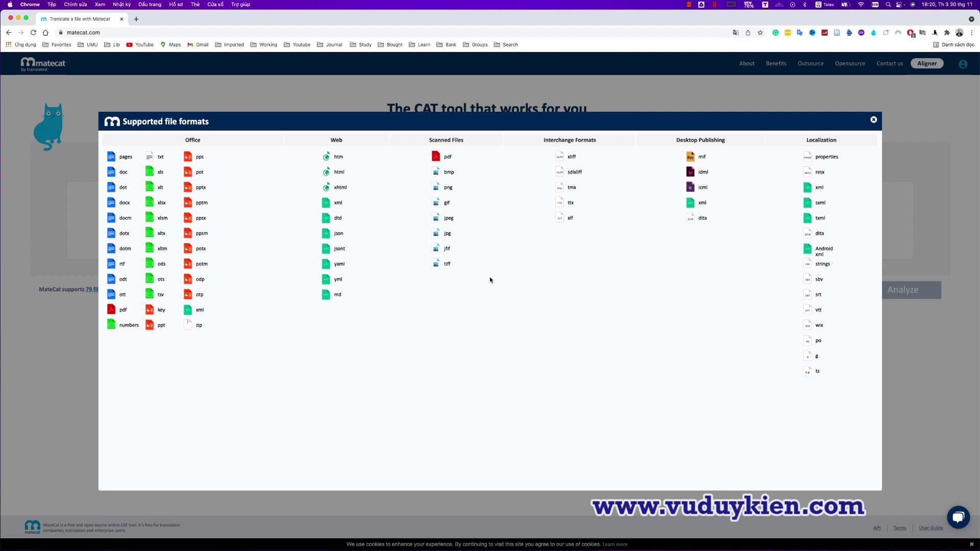
pyautogui.click(83, 370)
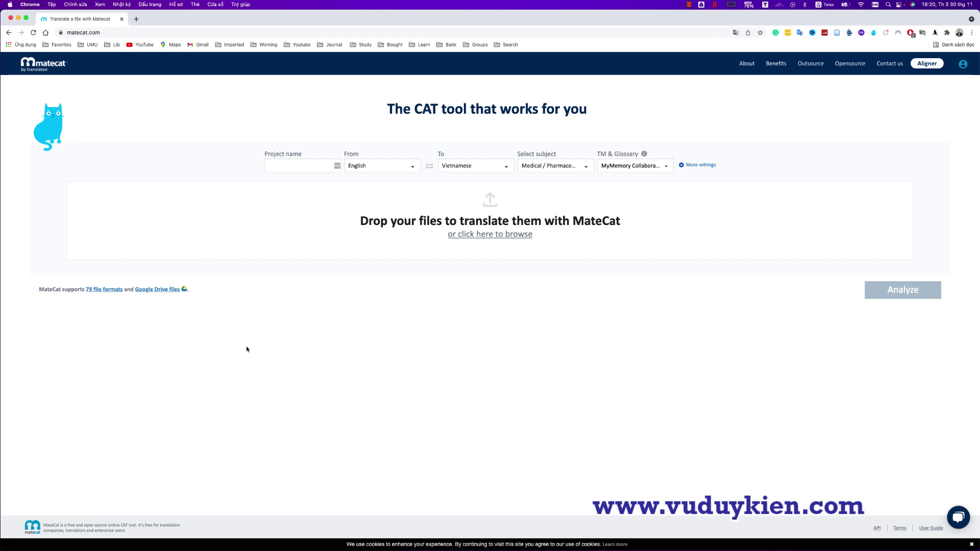
# - Add the file 5.29263-190785-1-PB.pdf to the translation project
pyautogui.click(470, 238)
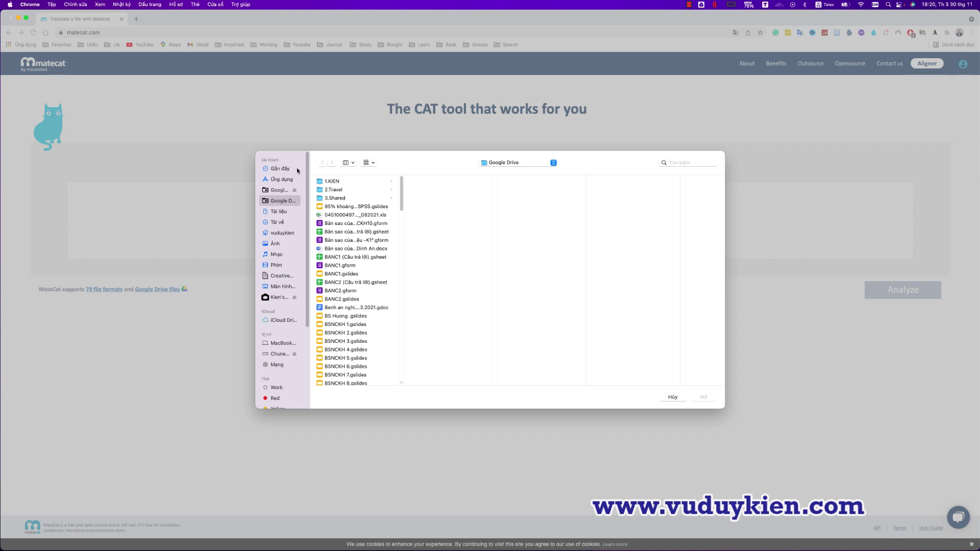
pyautogui.click(673, 398)
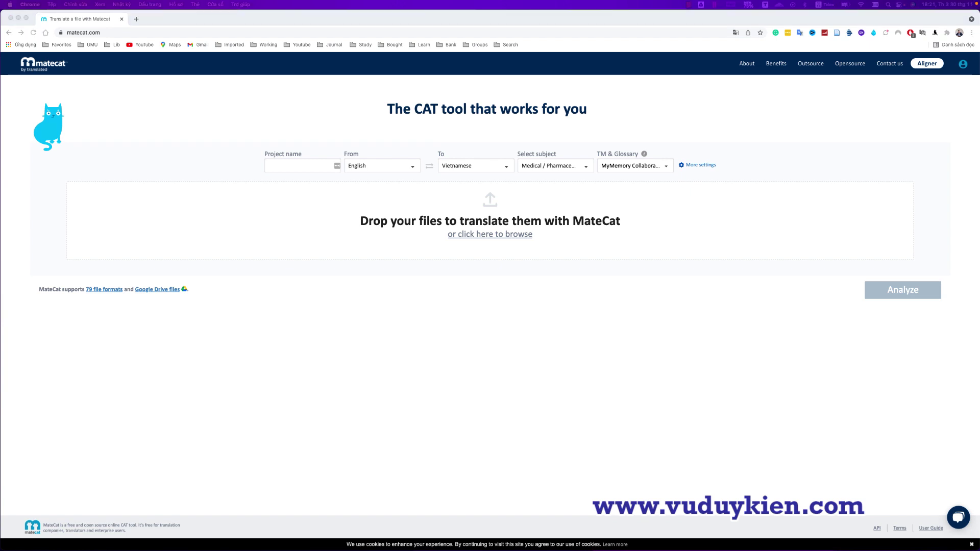
pyautogui.moveTo(1, 135); pyautogui.dragTo(403, 210)
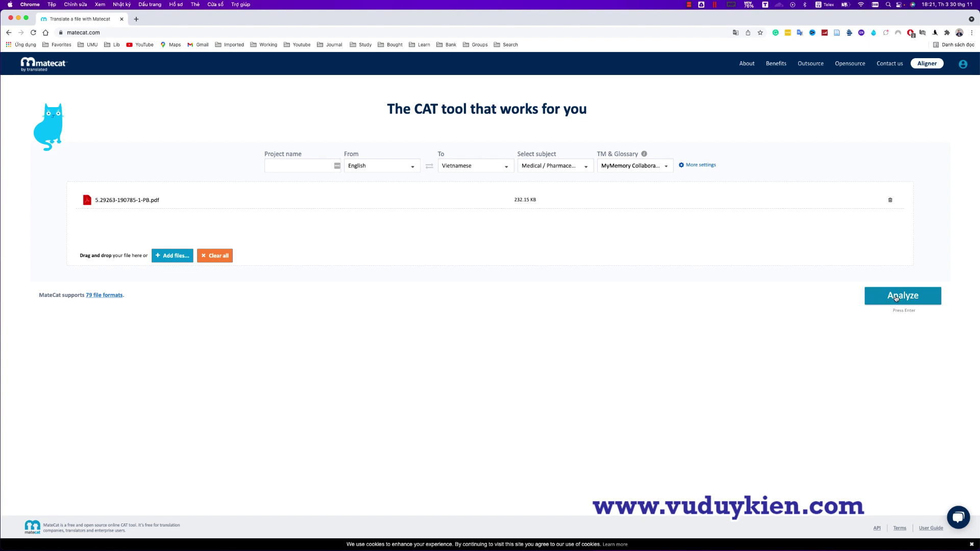
# - Analyze the uploaded PDF without signing in and open the English to Vietnamese job for translation
pyautogui.click(894, 300)
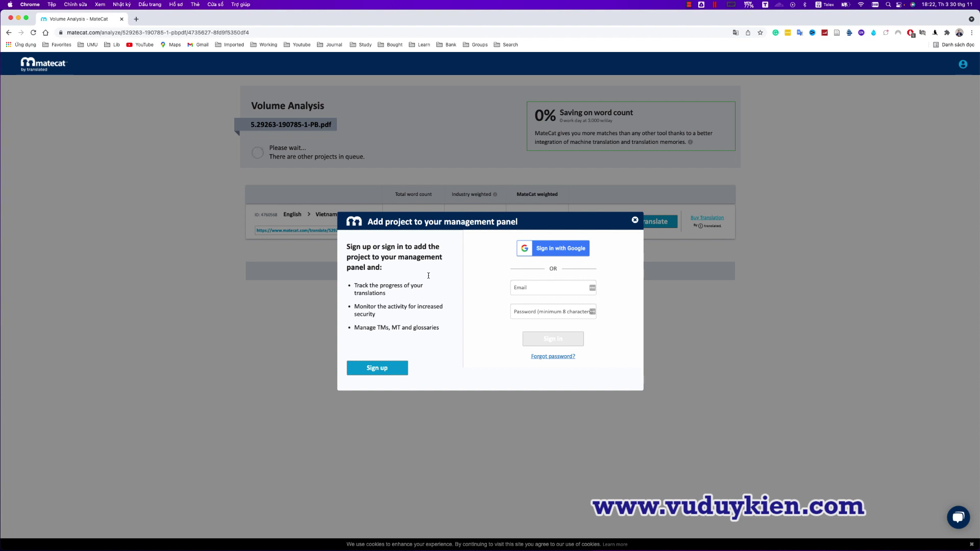
pyautogui.click(636, 221)
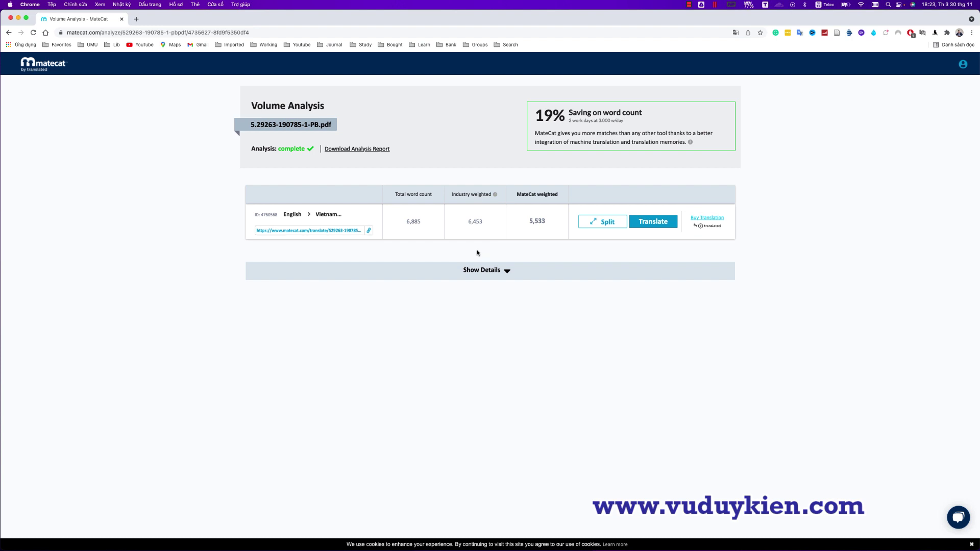
pyautogui.click(653, 223)
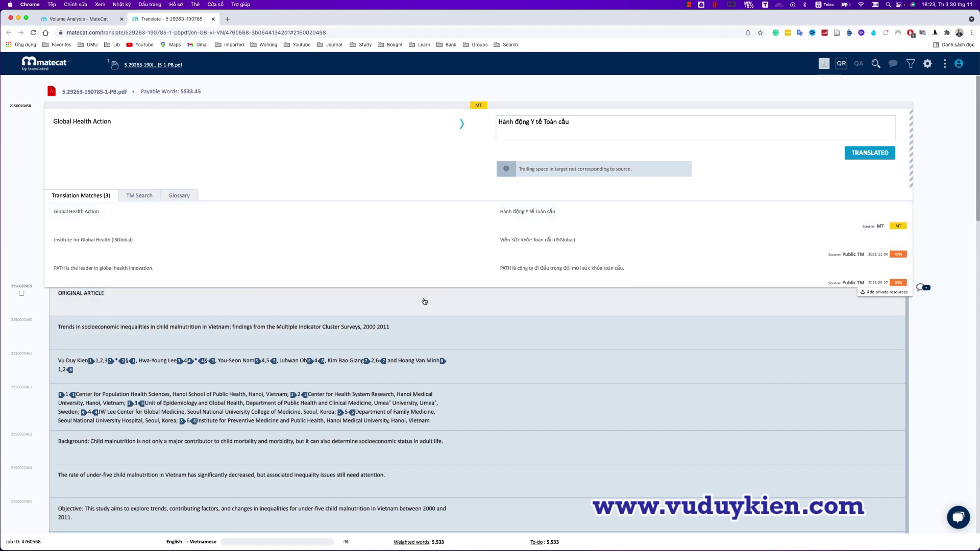
# - Open the "ORIGINAL ARTICLE" segment and the article title segment, and look over the remaining source segments through the Introduction
pyautogui.click(422, 301)
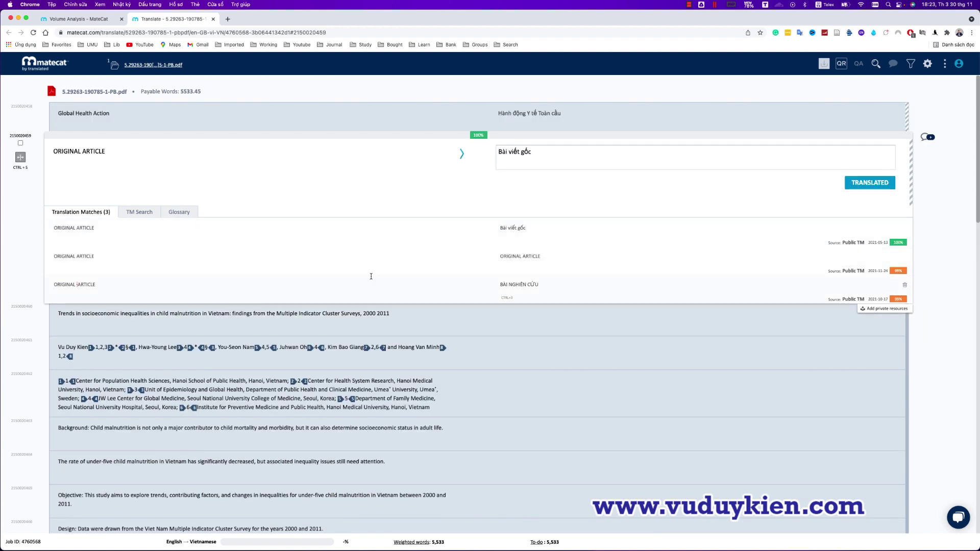
pyautogui.click(442, 324)
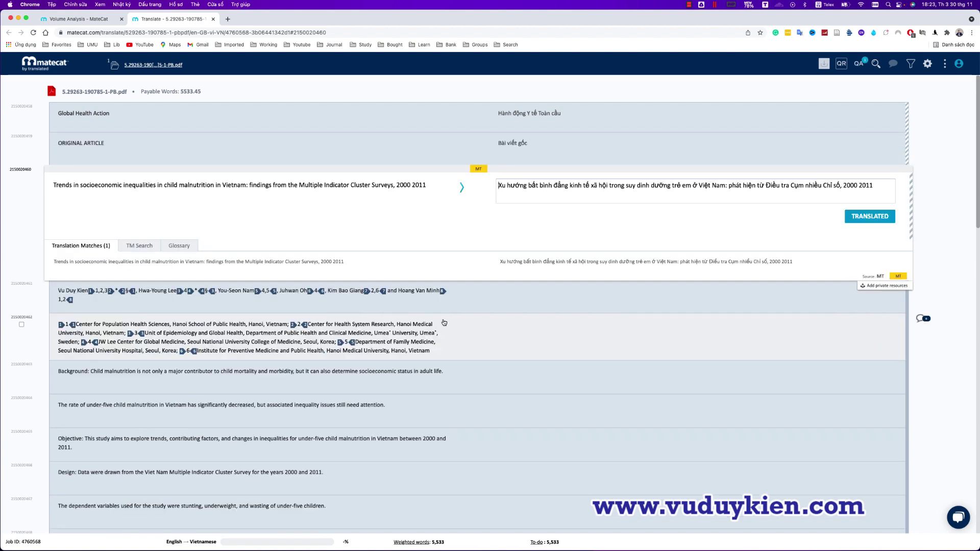
pyautogui.scroll(-10, 429, 329)
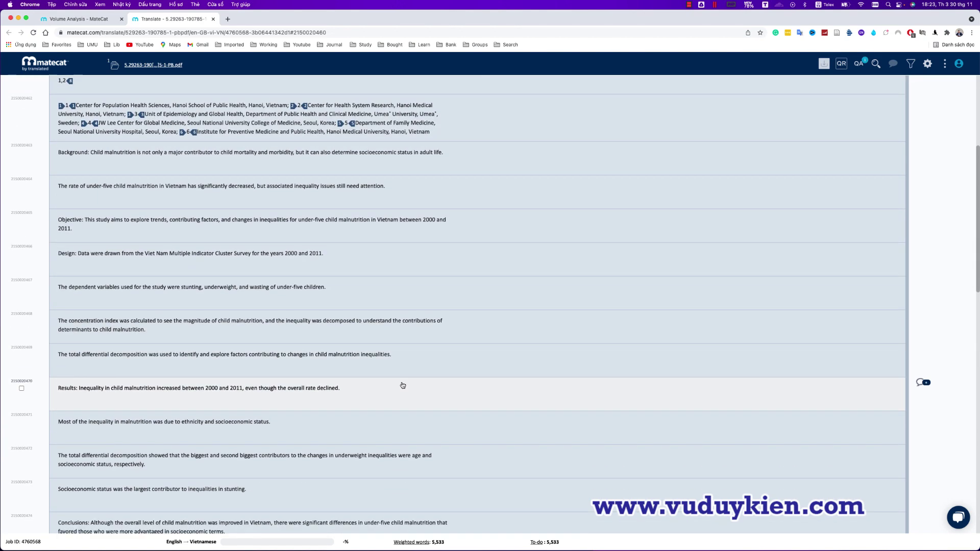
pyautogui.scroll(-5, 310, 322)
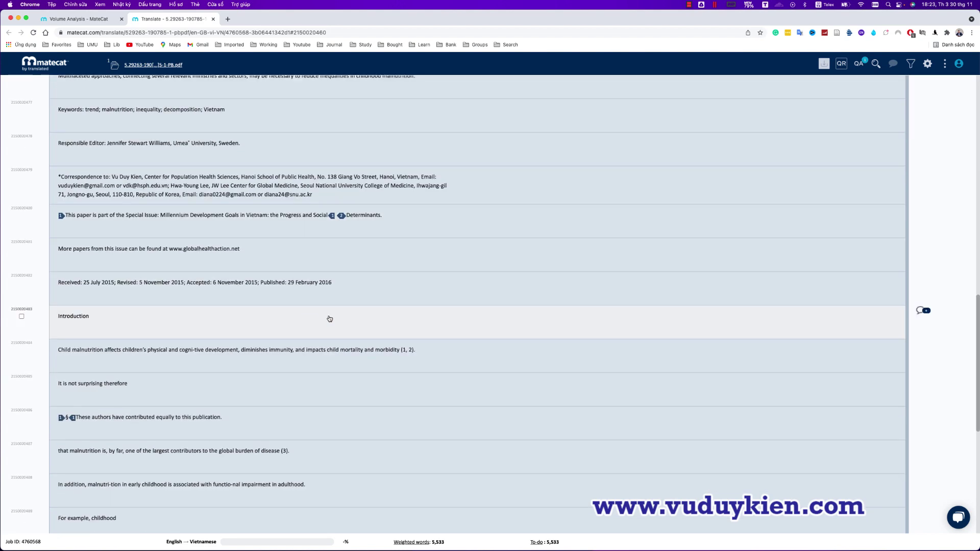
pyautogui.scroll(-4, 412, 332)
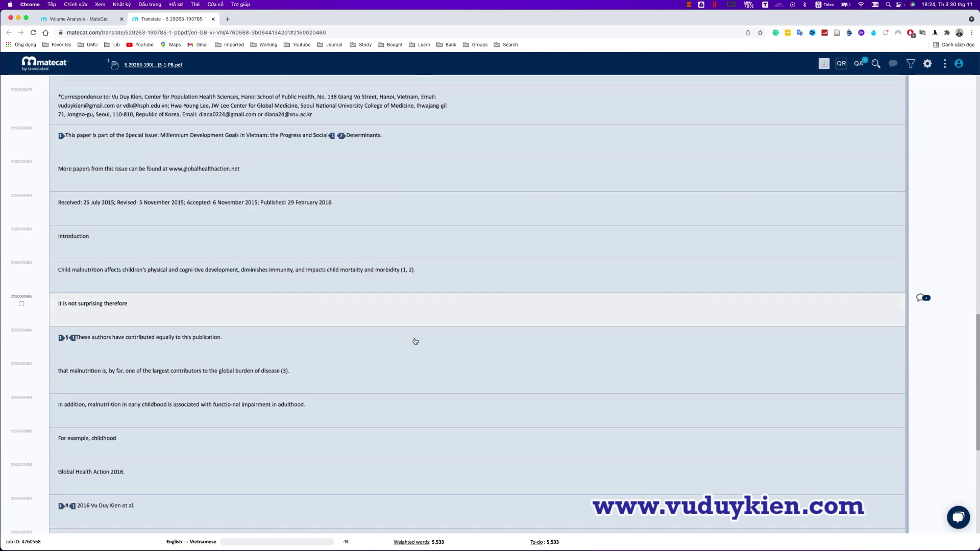
# - Look over the source segments from the abstract through the Methods section and return to the article title segment
pyautogui.scroll(15, 416, 338)
pyautogui.scroll(6, 415, 338)
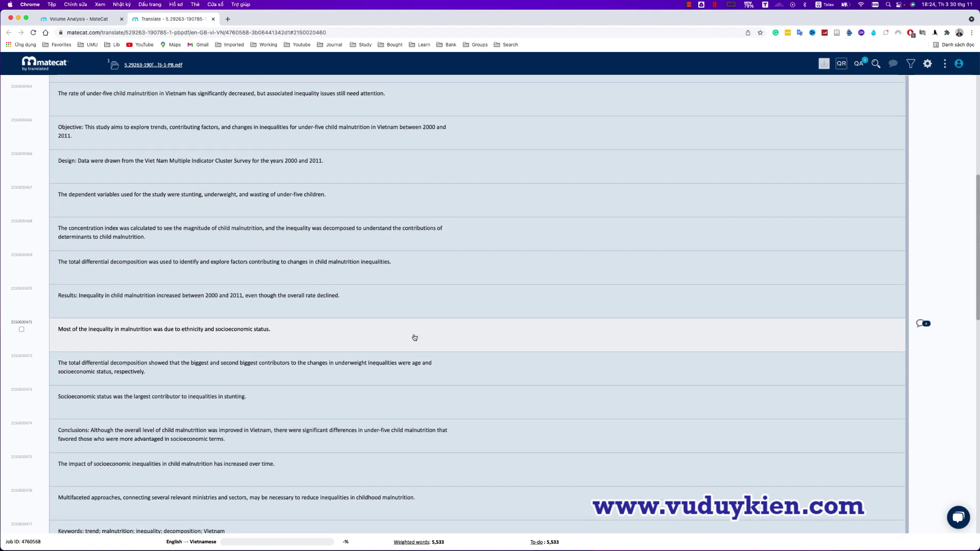
pyautogui.scroll(-20, 413, 342)
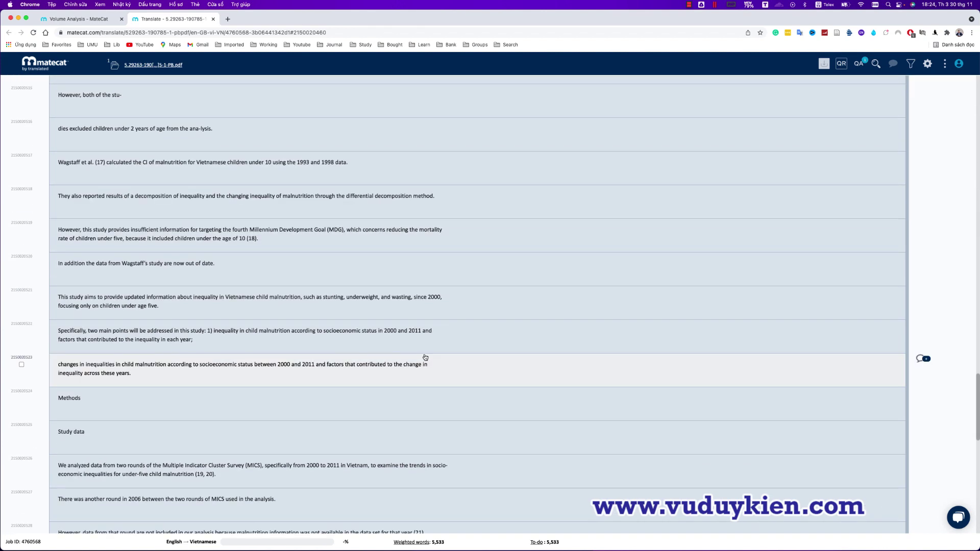
pyautogui.scroll(-4, 434, 331)
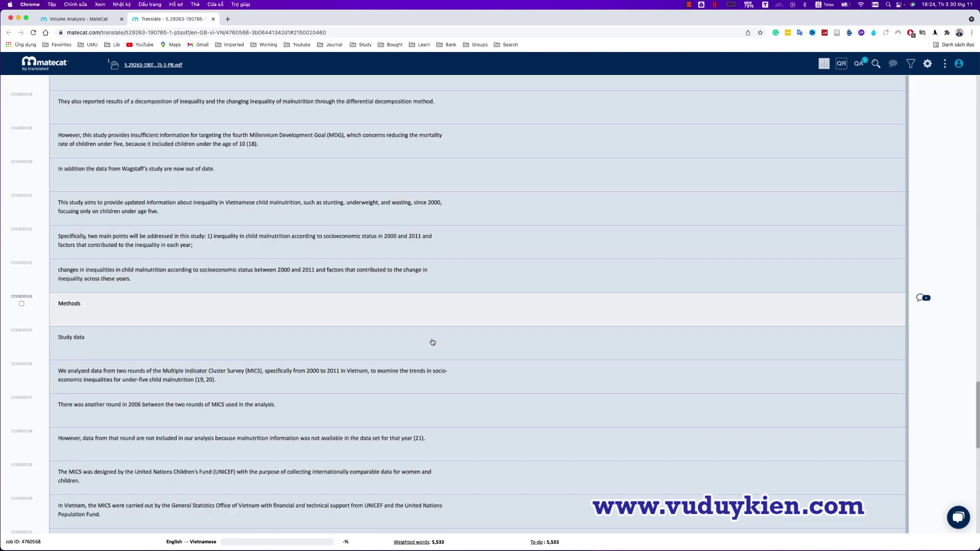
pyautogui.scroll(10, 436, 315)
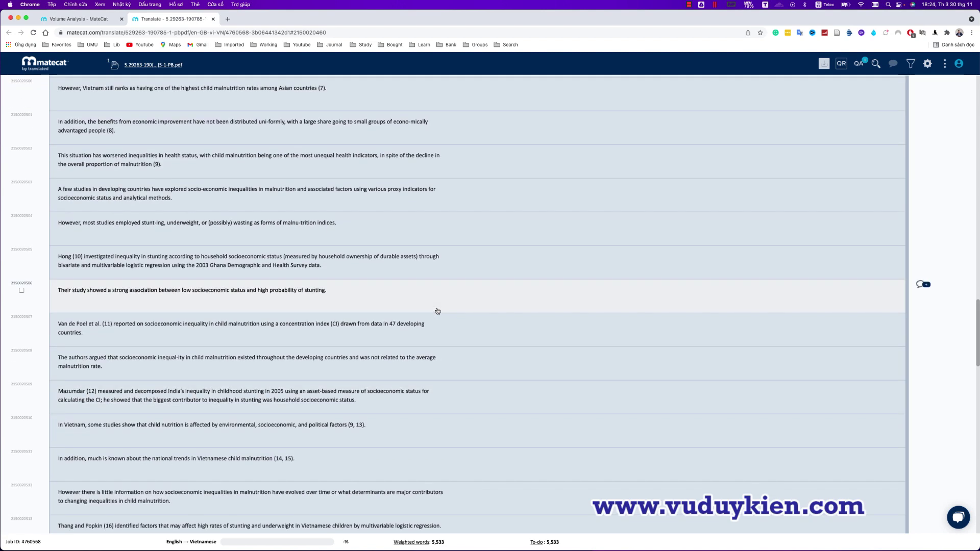
pyautogui.scroll(10, 438, 311)
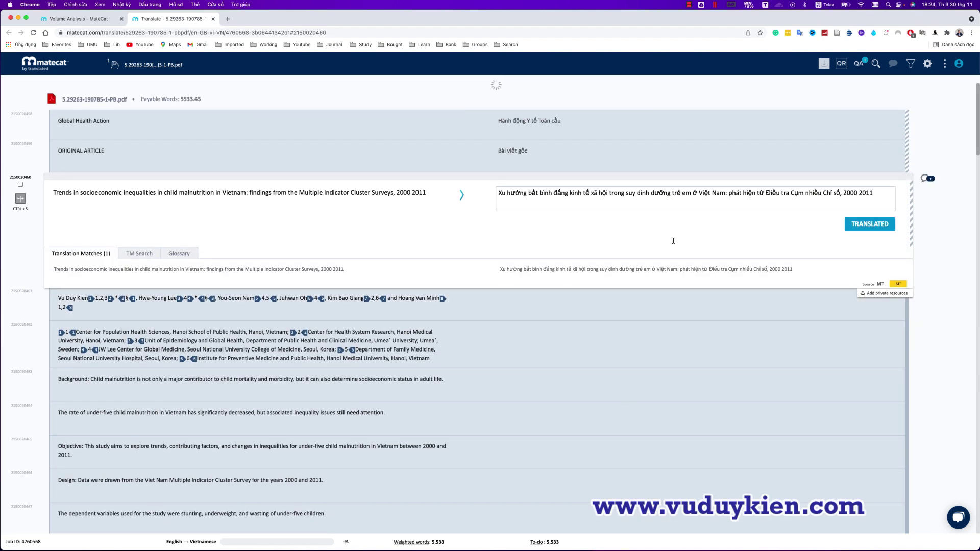
# - Download the draft translation of the job
pyautogui.moveTo(826, 81)
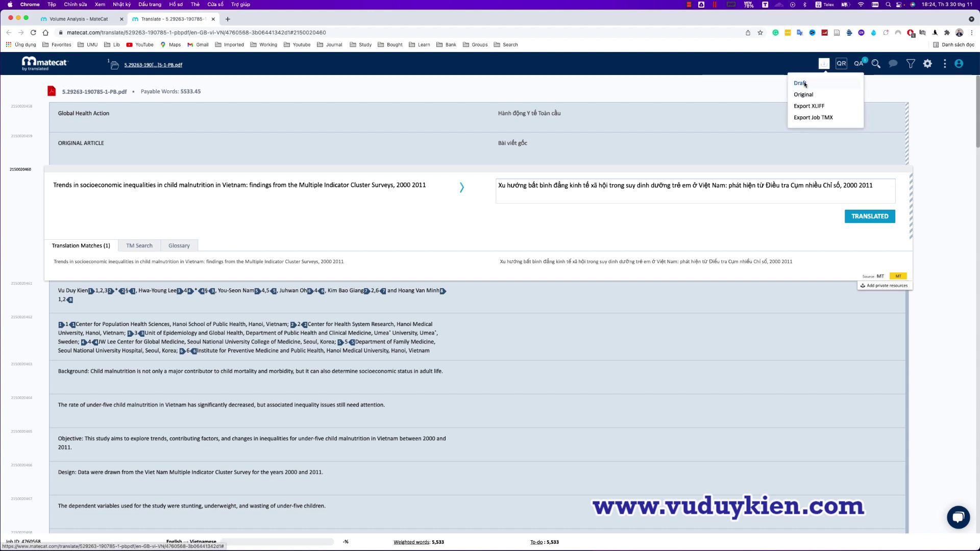
pyautogui.click(805, 83)
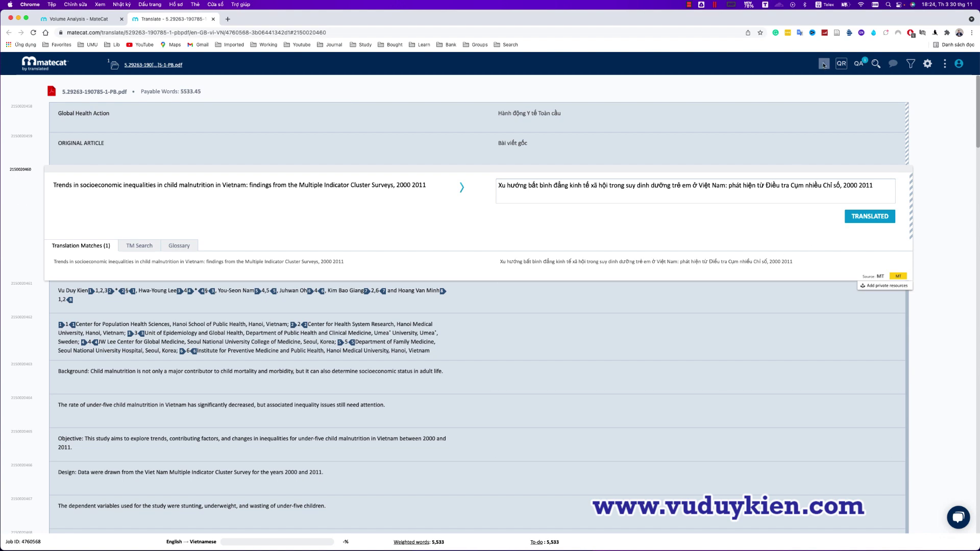
# - Switch to Acrobat Reader and review the layout of the original article from its title page to the second page
pyautogui.scroll(-7, 702, 207)
pyautogui.scroll(-20, 702, 207)
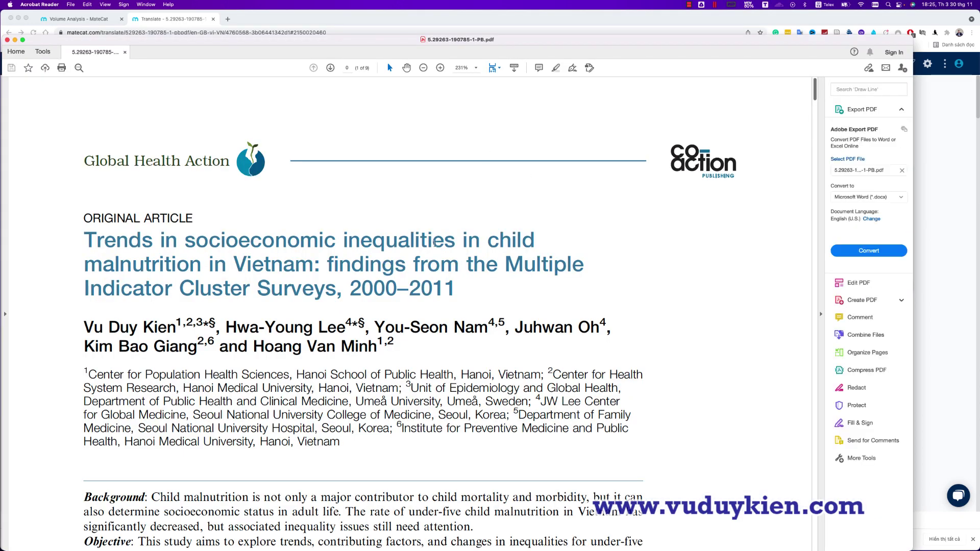
pyautogui.scroll(-15, 414, 251)
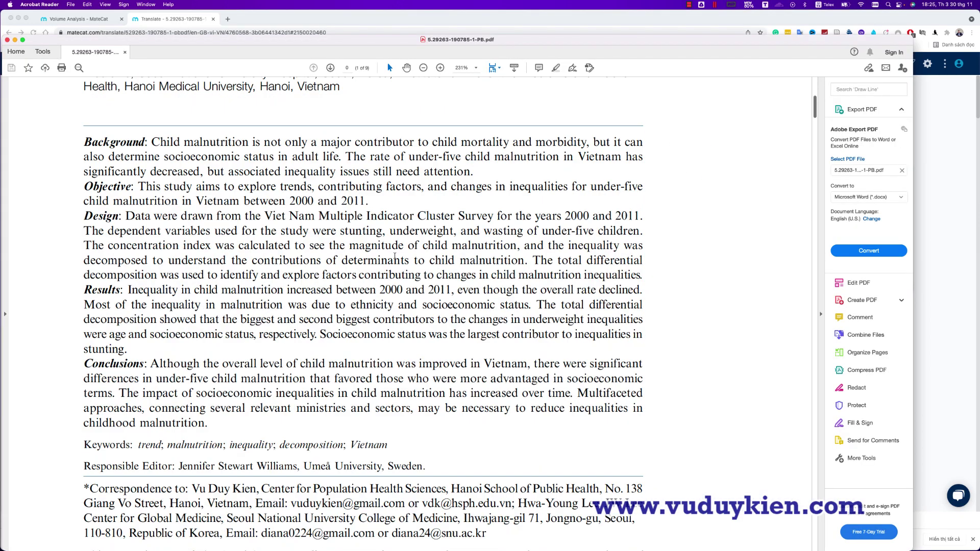
pyautogui.scroll(-15, 395, 257)
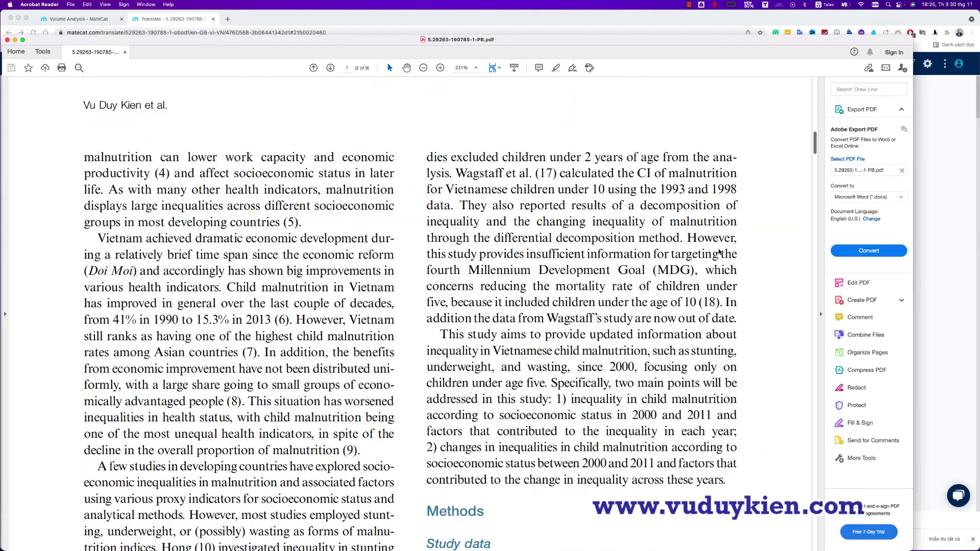
# - Return to MateCat in Chrome and review the job's download options, including Draft
pyautogui.click(928, 219)
pyautogui.click(824, 64)
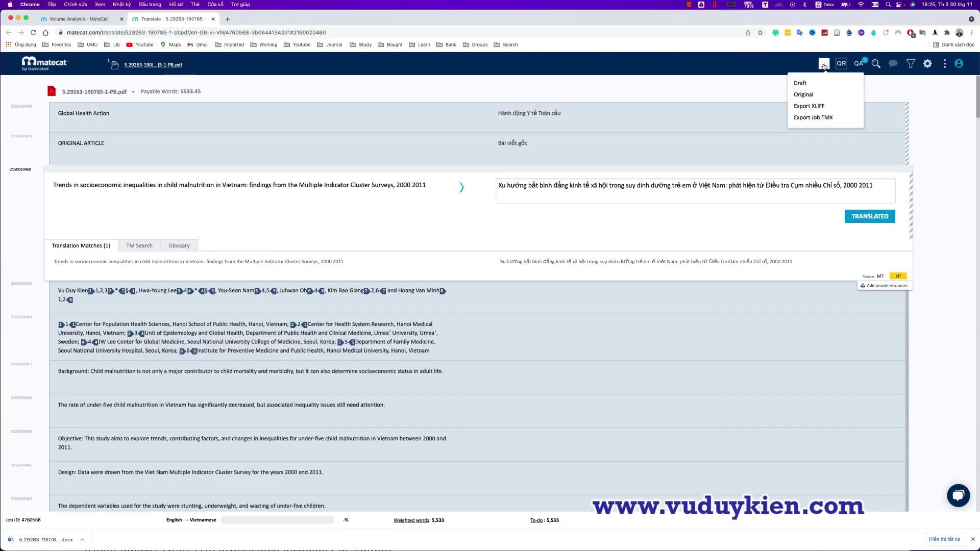
pyautogui.click(806, 81)
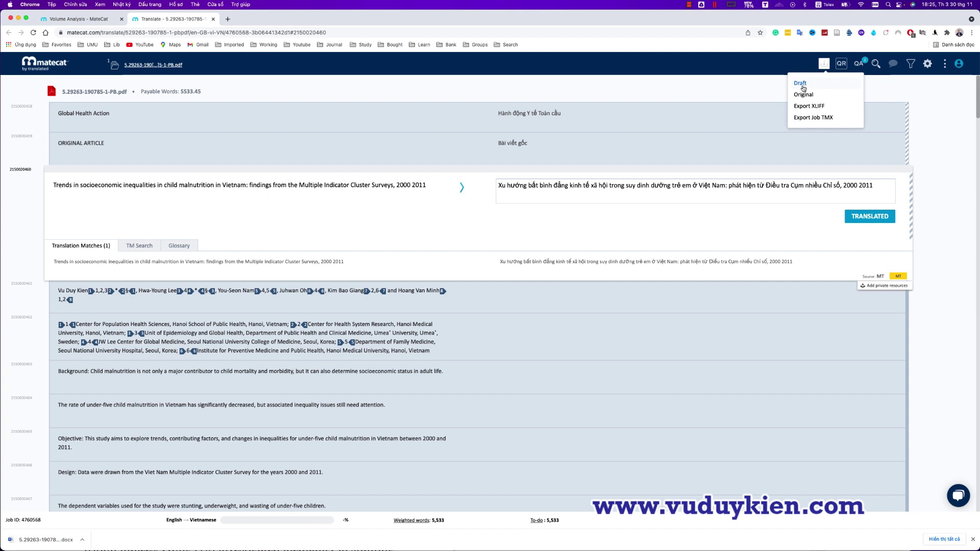
pyautogui.click(800, 83)
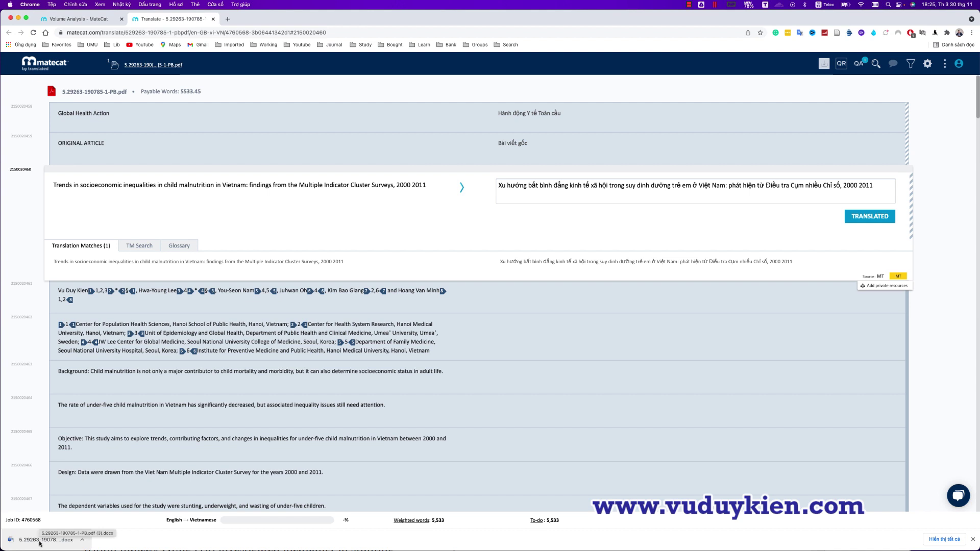
# - Open the downloaded draft 5.29263-190785-1-PB.pdf (3).docx in Word, enlarge its window and zoom in to 291%
pyautogui.click(39, 542)
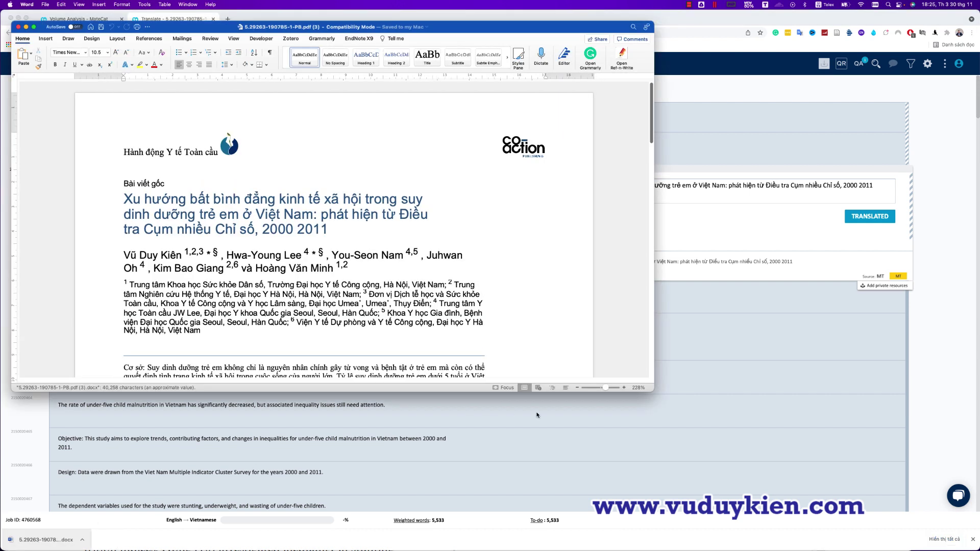
pyautogui.moveTo(655, 388); pyautogui.dragTo(970, 549)
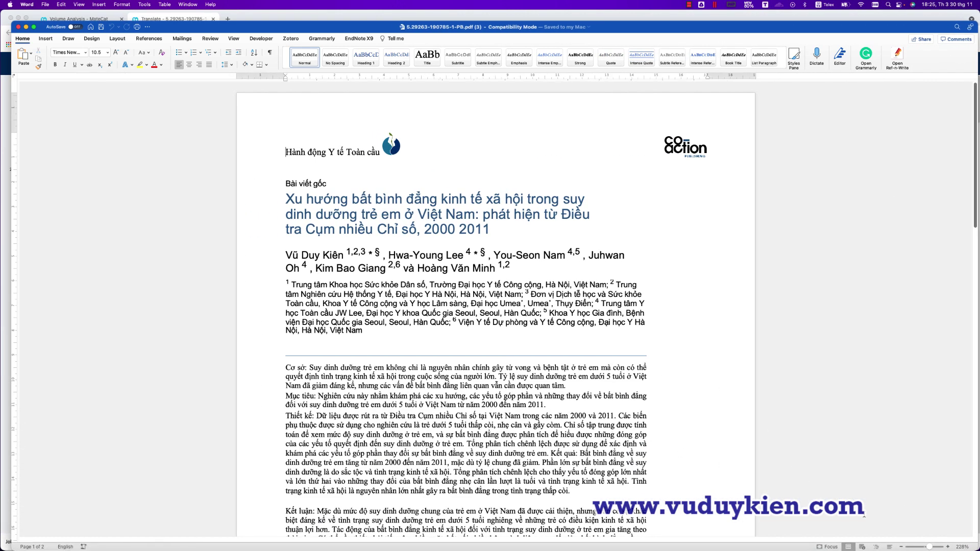
pyautogui.click(931, 546)
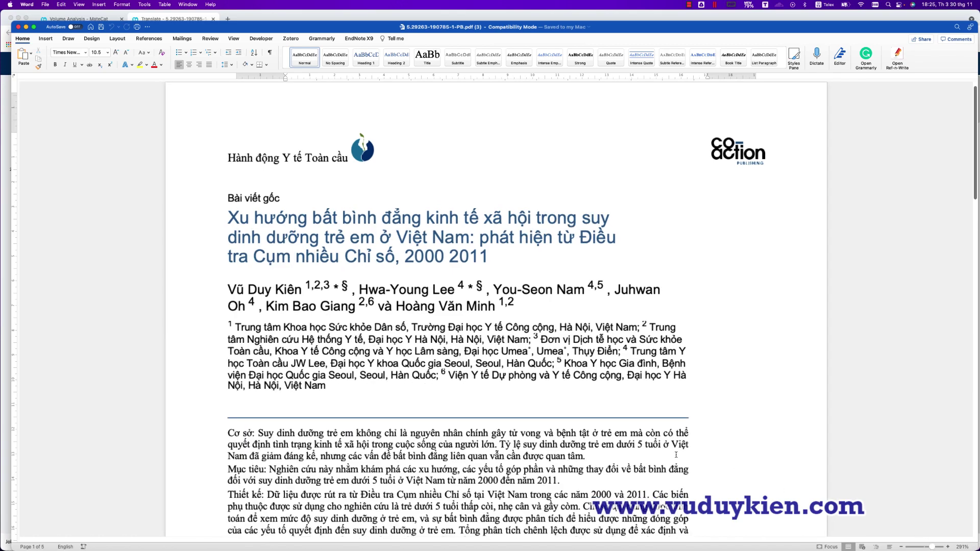
# - Examine the Vietnamese text, headings, page layout, equations and first table of the translated document from the title through Bảng 1
pyautogui.scroll(-10, 658, 450)
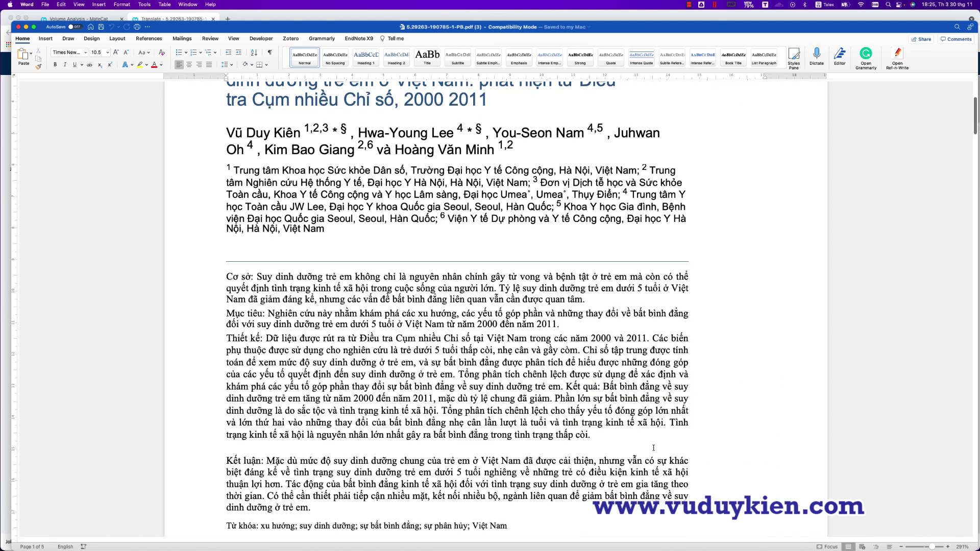
pyautogui.scroll(-10, 653, 448)
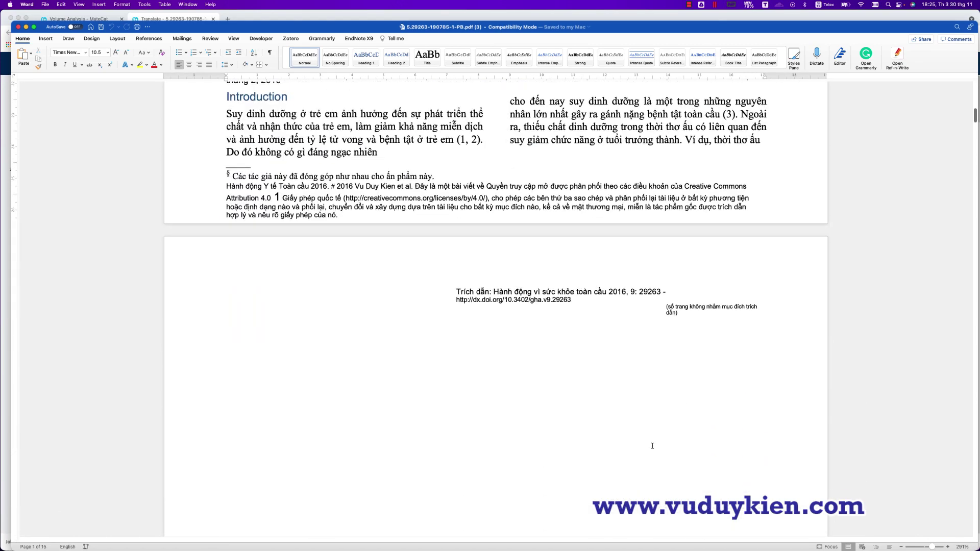
pyautogui.scroll(-3, 653, 445)
pyautogui.scroll(-12, 649, 438)
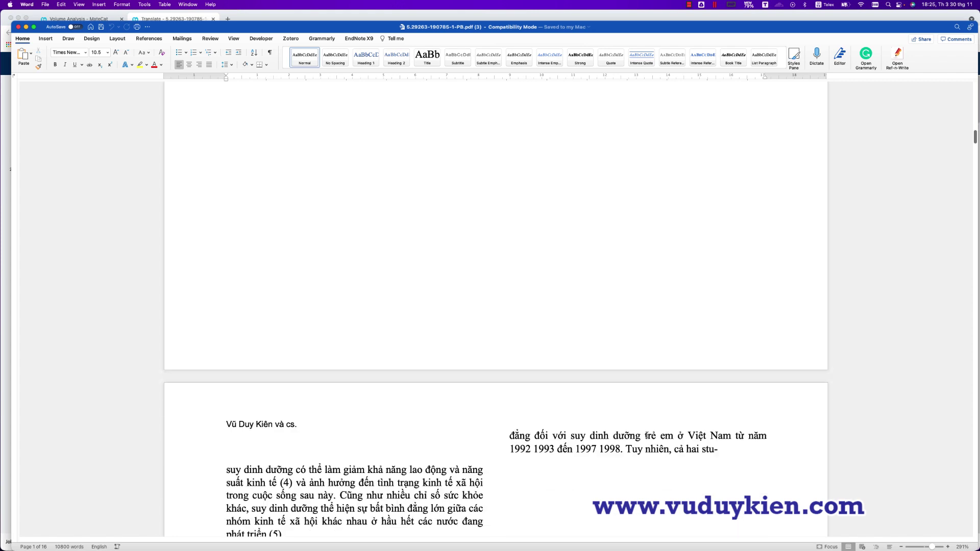
pyautogui.scroll(-12, 645, 430)
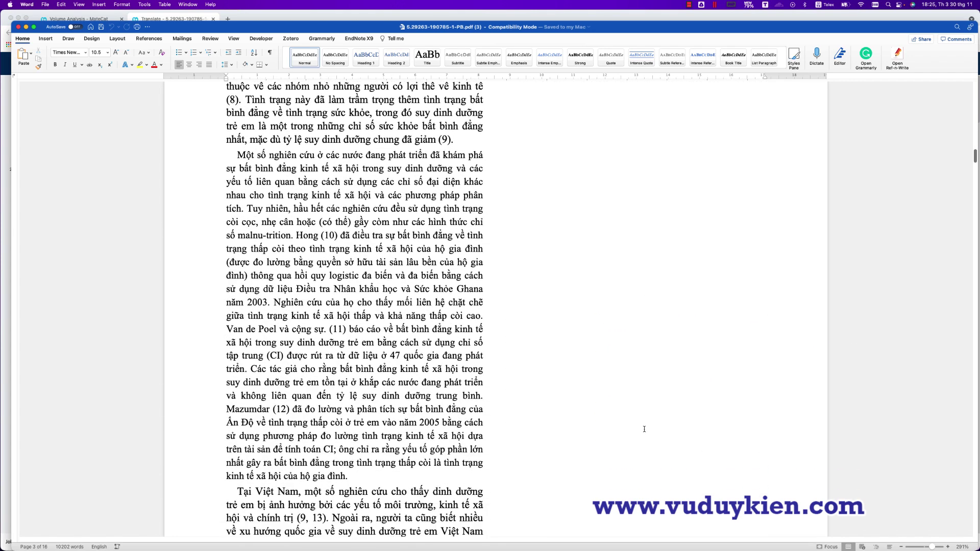
pyautogui.scroll(-12, 644, 430)
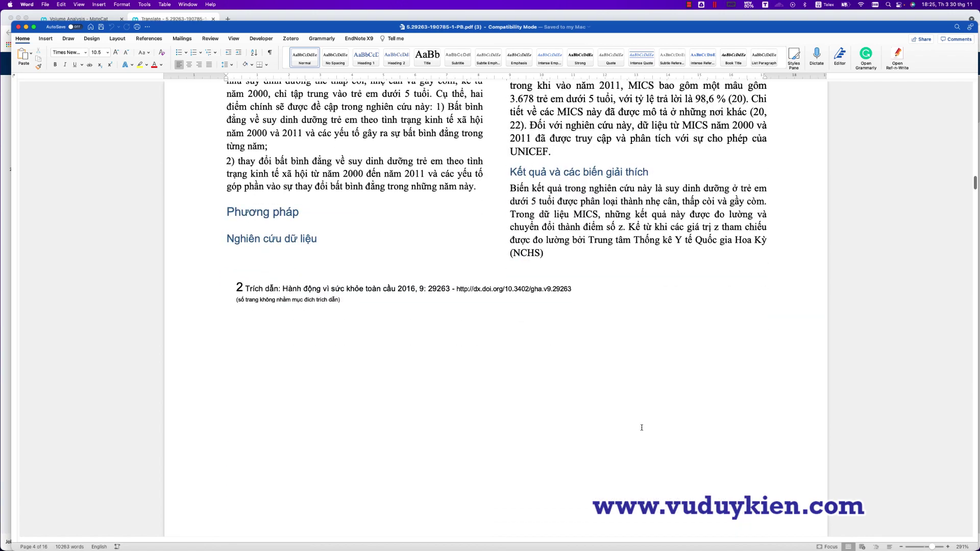
pyautogui.scroll(-12, 642, 428)
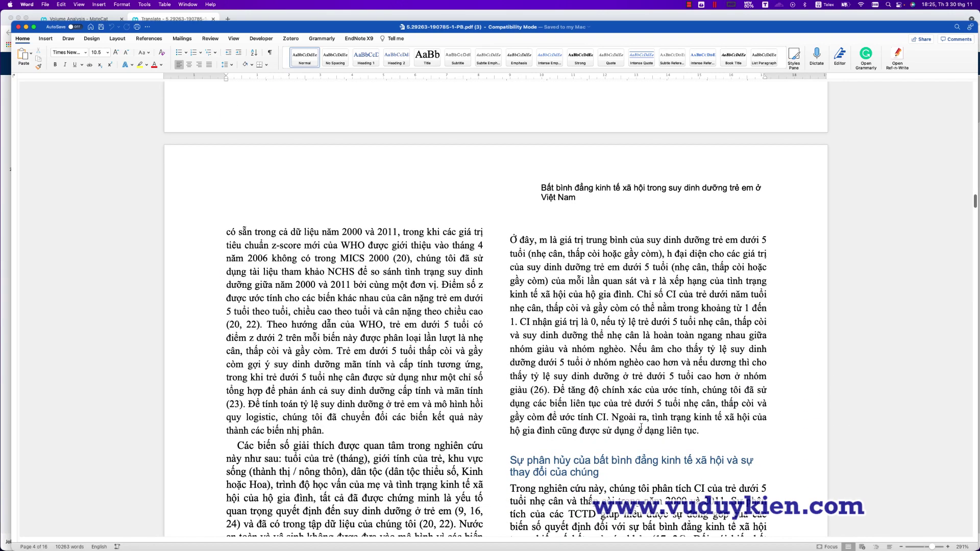
pyautogui.scroll(-5, 641, 428)
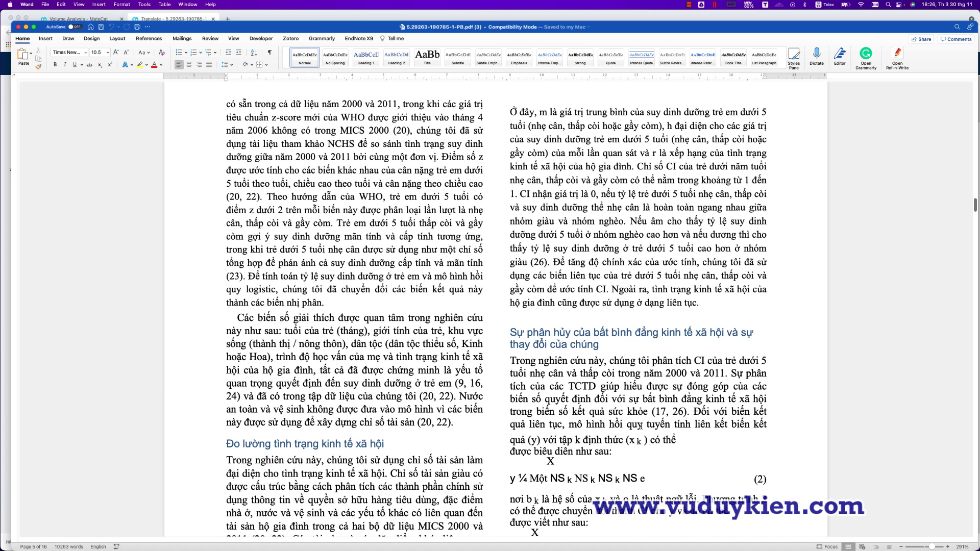
pyautogui.scroll(-2, 641, 427)
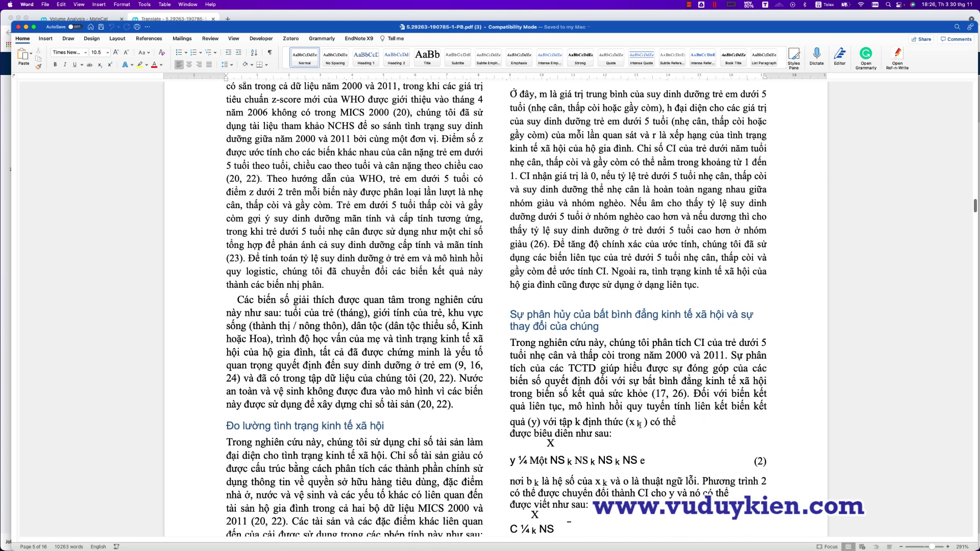
pyautogui.scroll(-6, 641, 425)
pyautogui.scroll(-18, 640, 425)
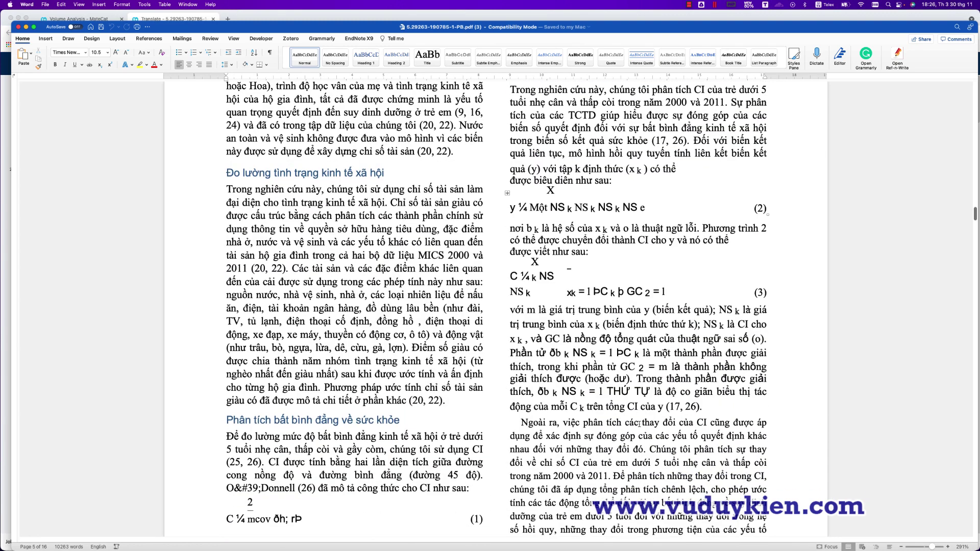
pyautogui.scroll(-9, 640, 423)
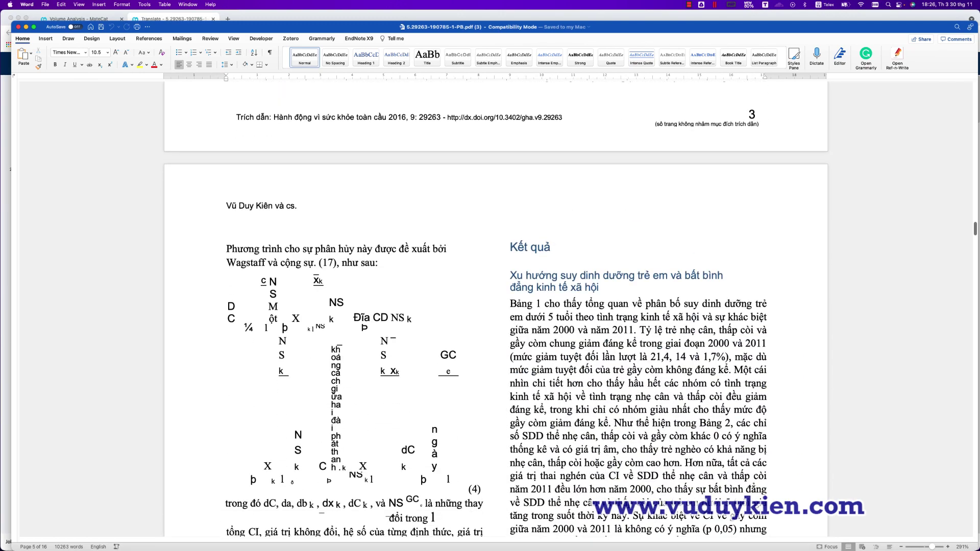
pyautogui.scroll(-15, 558, 369)
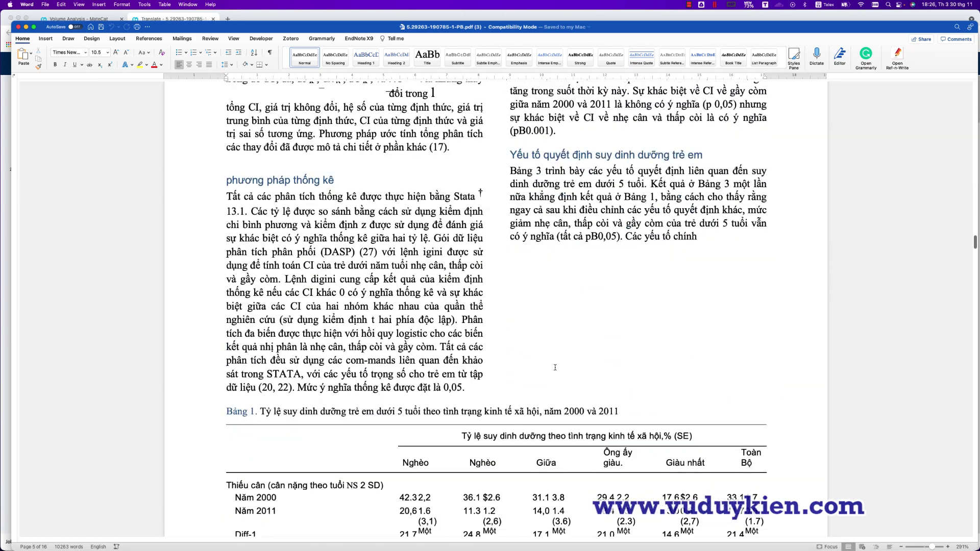
# - Switch back to Chrome, check the Volume Analysis page, and open the MateCat home page from the translation editor
pyautogui.press('super+Tab')
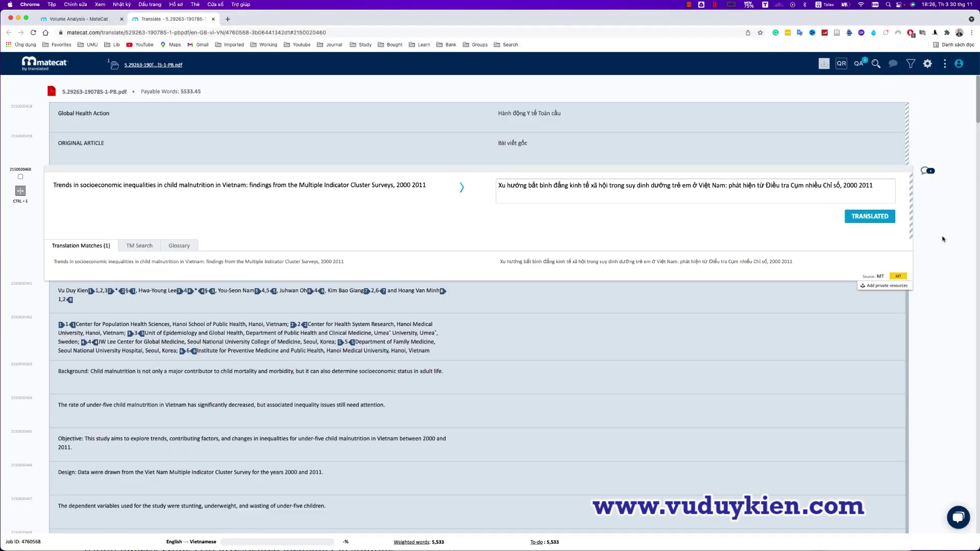
pyautogui.click(88, 19)
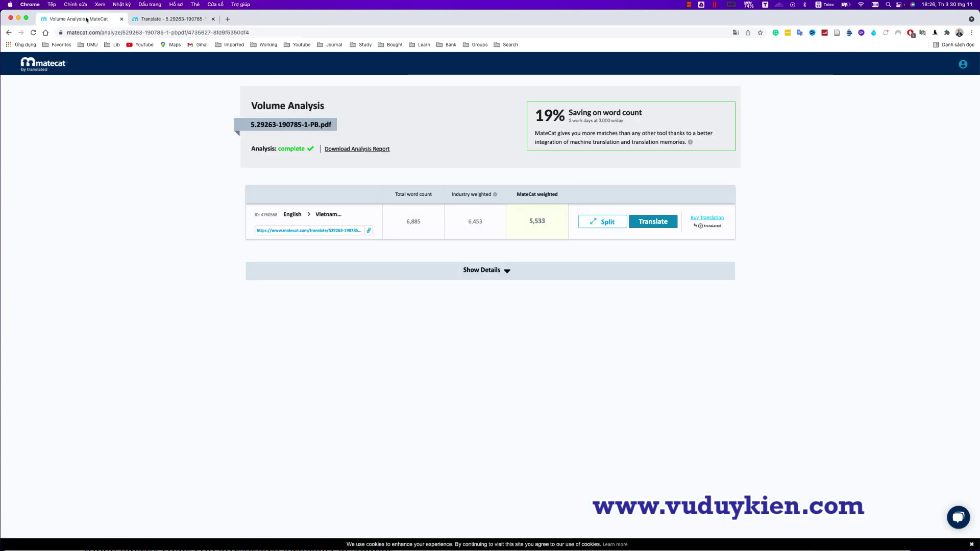
pyautogui.click(171, 19)
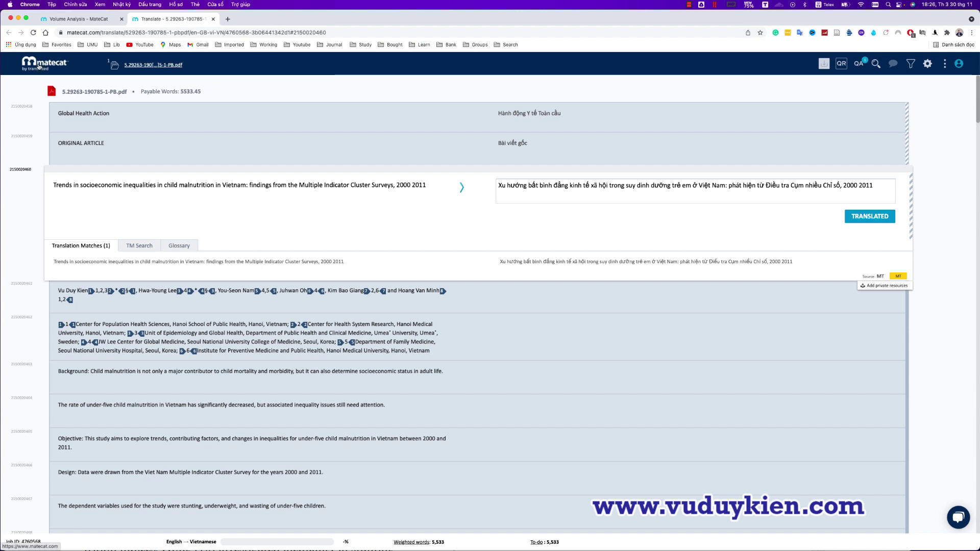
pyautogui.click(38, 66)
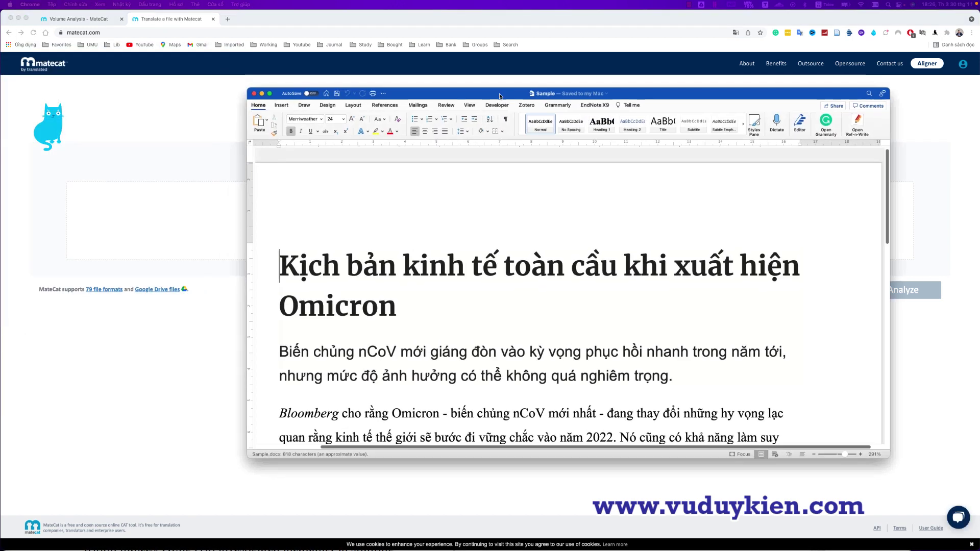
# - Read through the Vietnamese Sample document about Omicron in Word and close it
pyautogui.scroll(-8, 455, 254)
pyautogui.scroll(-5, 455, 254)
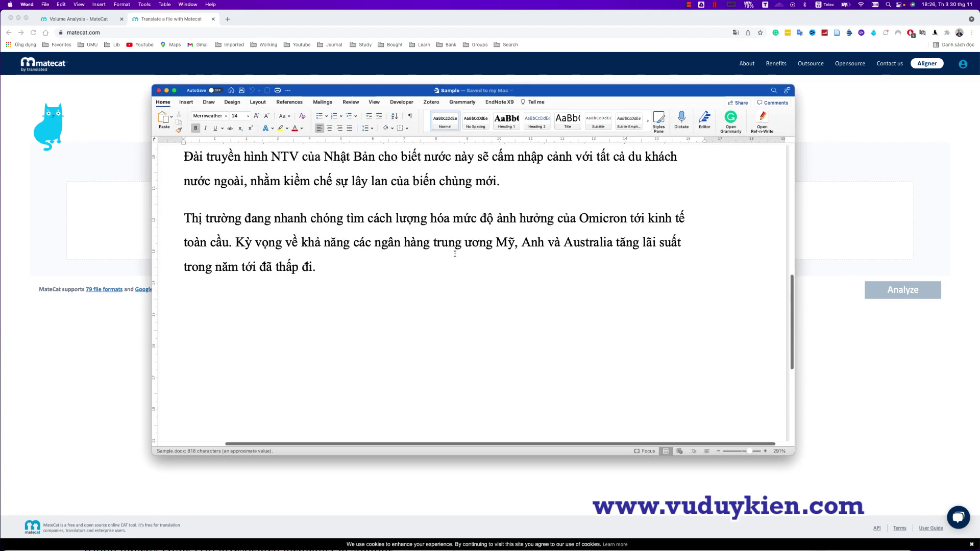
pyautogui.scroll(15, 455, 254)
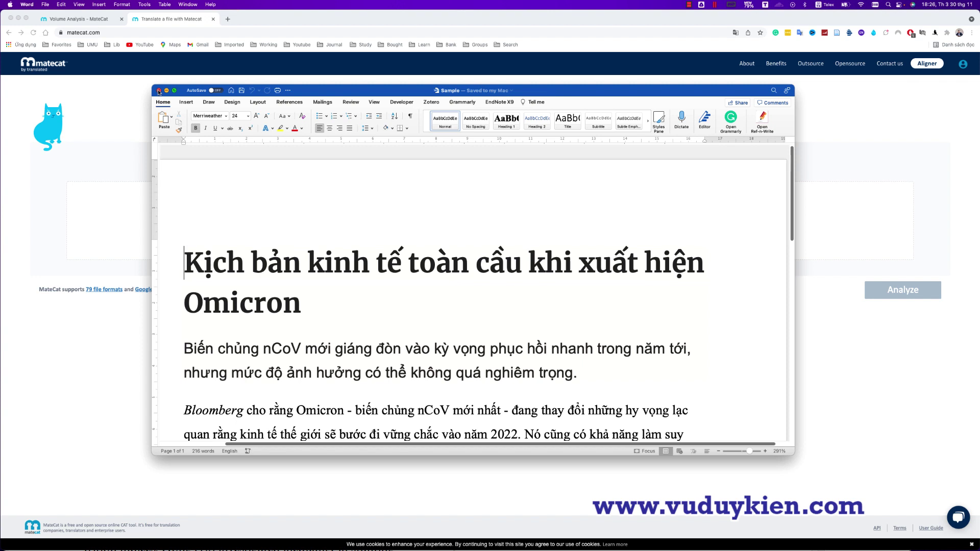
pyautogui.click(159, 90)
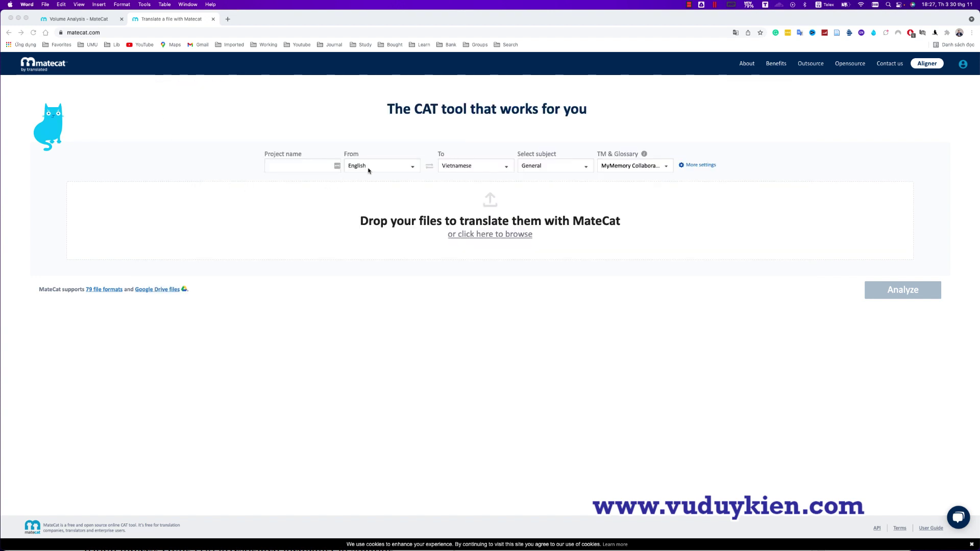
# - Set the project's source language to Vietnamese and its target language to English US
pyautogui.click(415, 168)
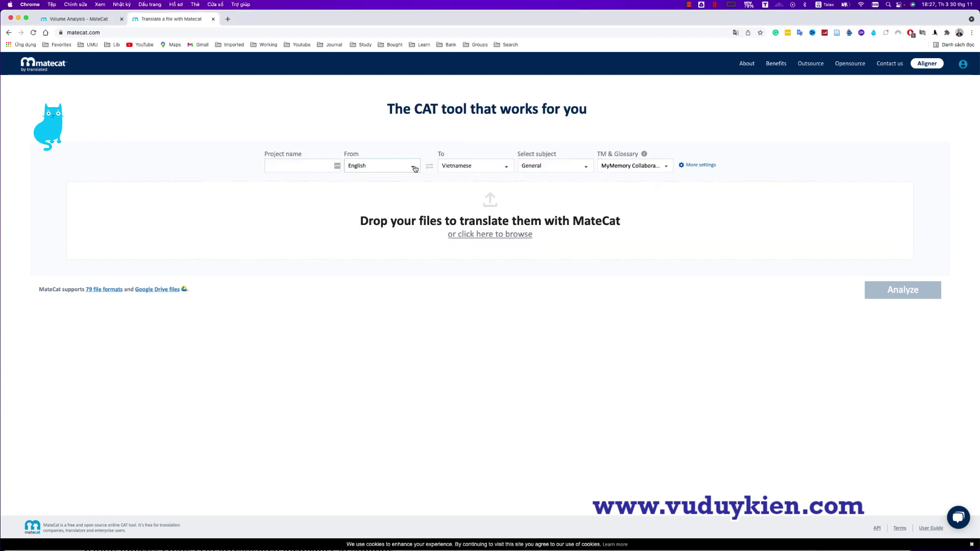
pyautogui.click(415, 168)
pyautogui.scroll(10, 400, 238)
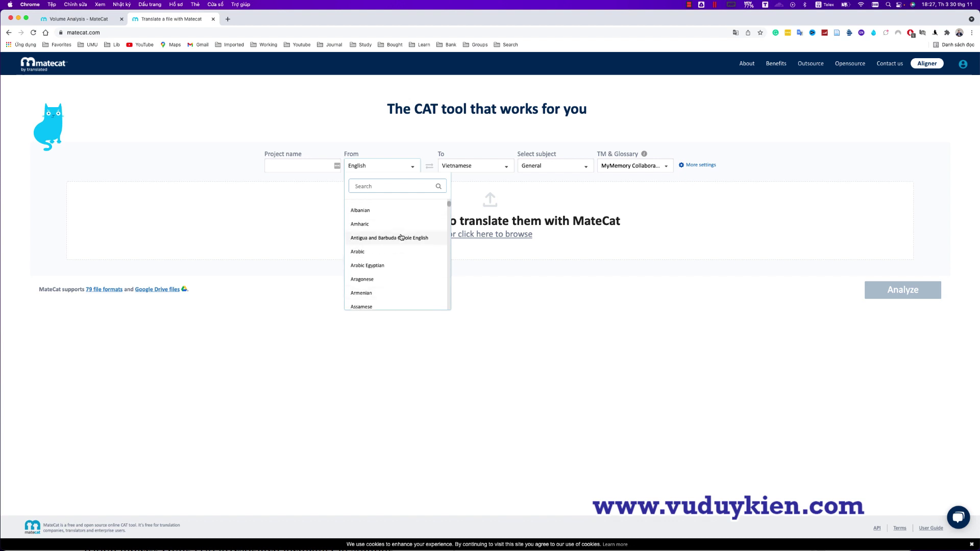
pyautogui.scroll(-1, 401, 238)
pyautogui.write('viet')
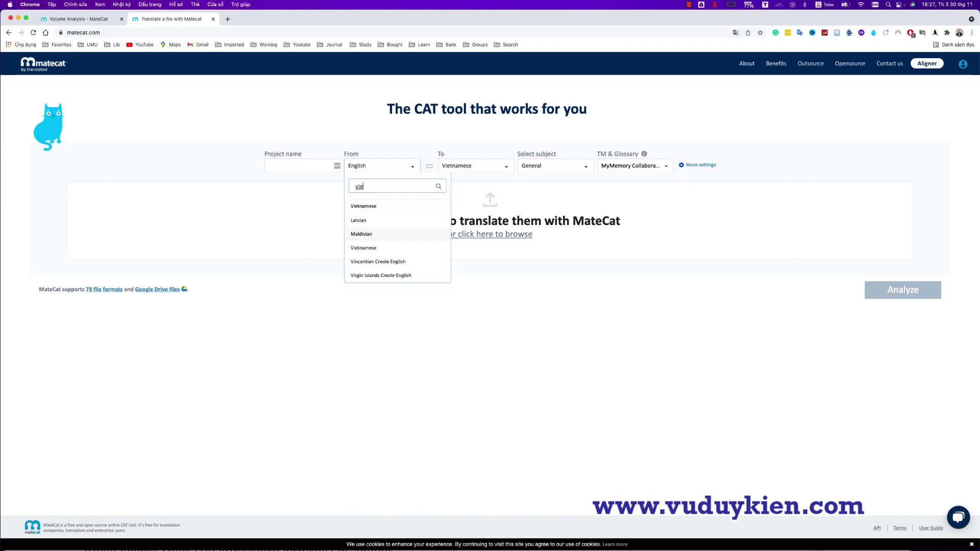
pyautogui.click(383, 206)
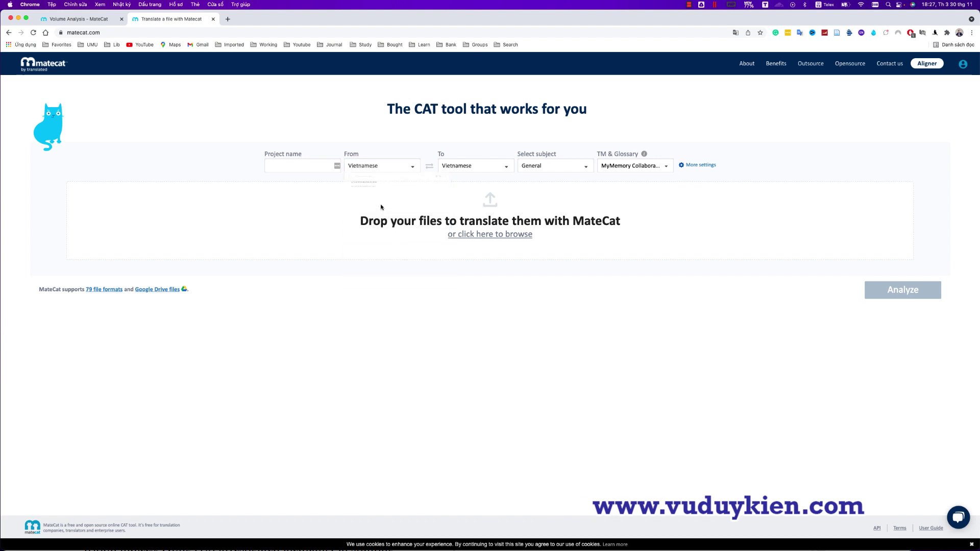
pyautogui.click(504, 170)
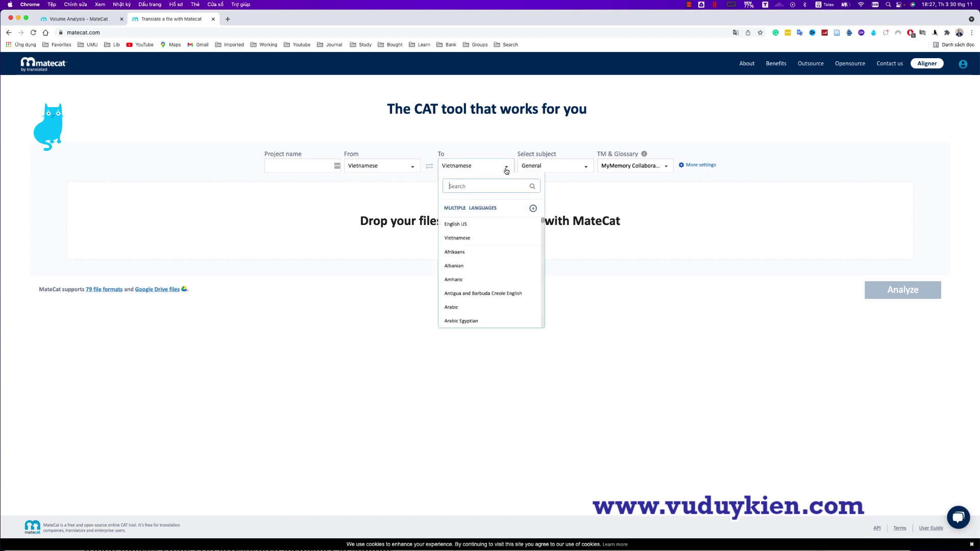
pyautogui.click(458, 226)
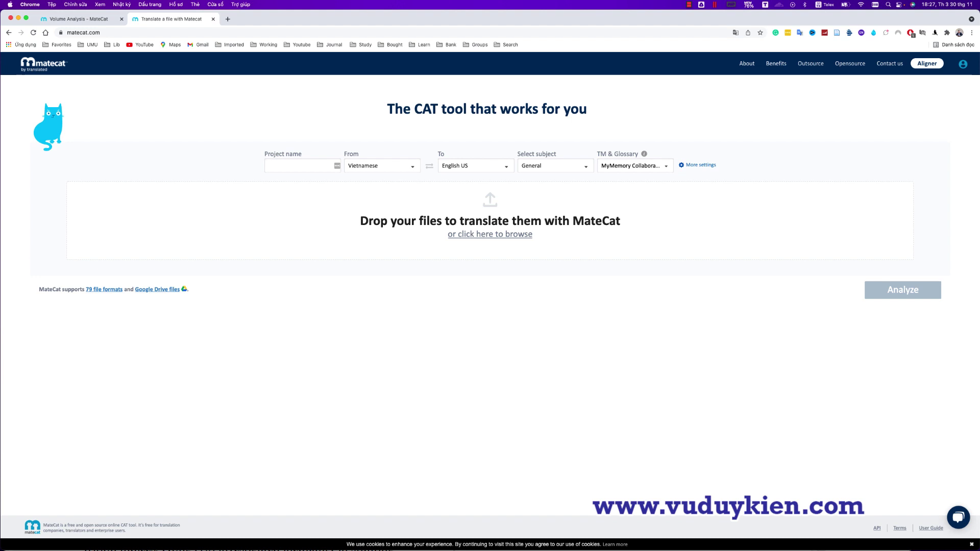
# - Upload Sample.docx to the project and run its volume analysis, dismissing the sign-in dialog
pyautogui.moveTo(183, 181); pyautogui.dragTo(400, 234)
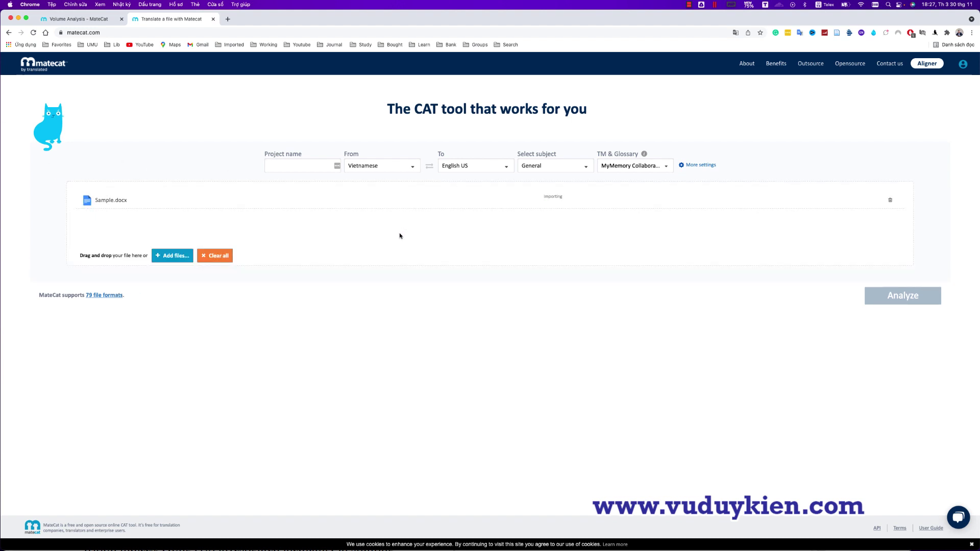
pyautogui.click(285, 162)
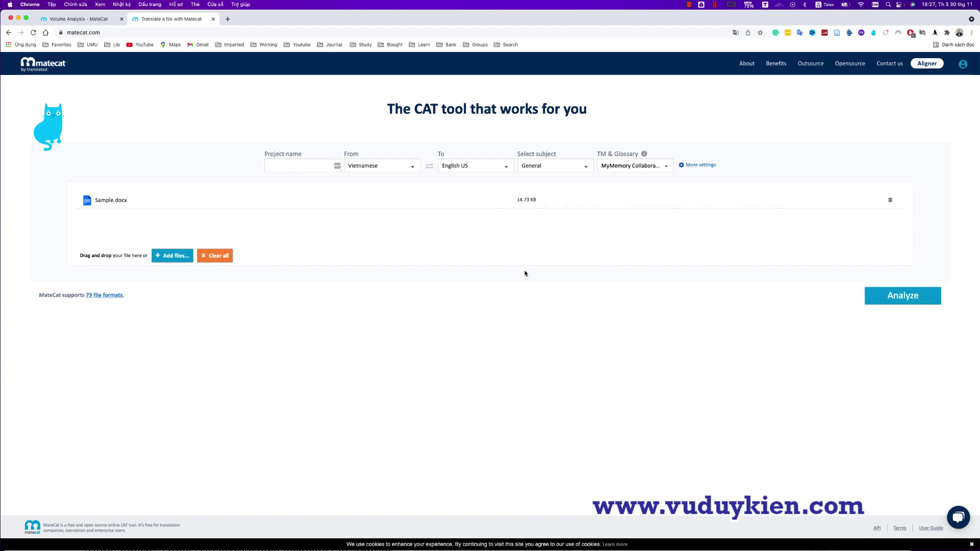
pyautogui.click(895, 298)
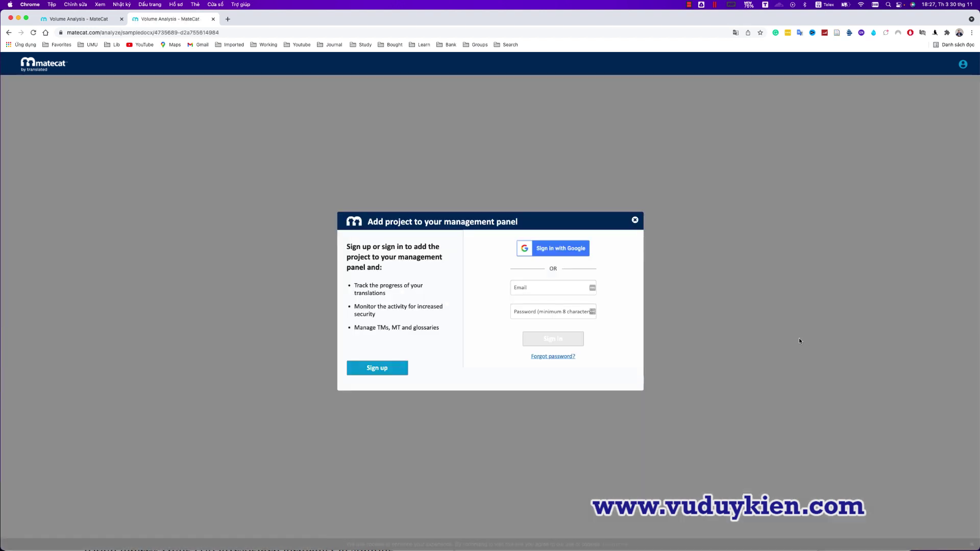
pyautogui.click(635, 220)
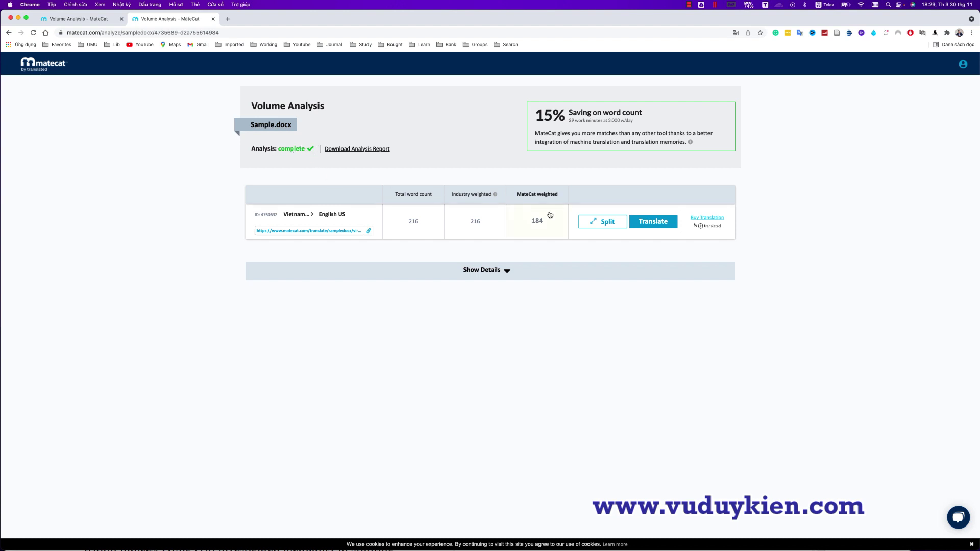
# - Open the Vietnamese to English US job for Sample.docx in the translation editor and download its draft
pyautogui.click(655, 223)
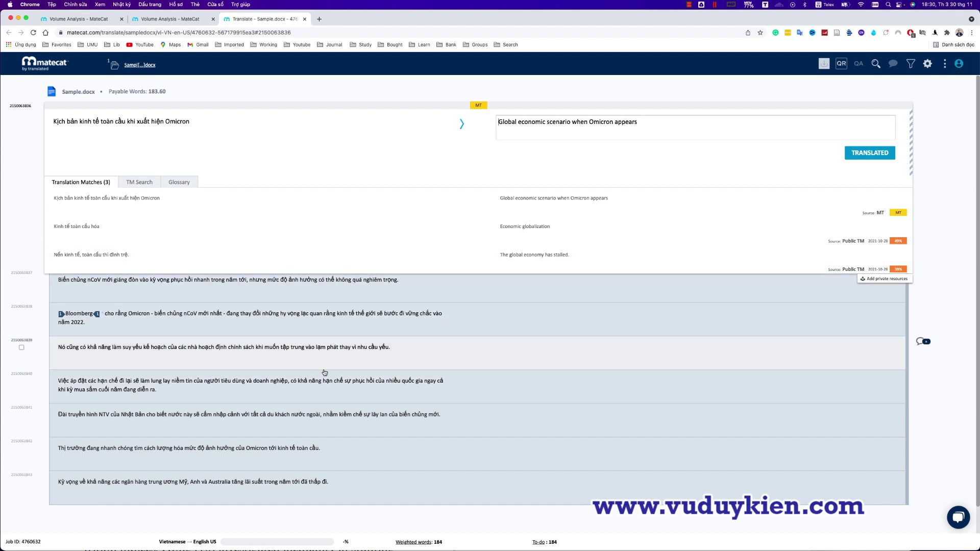
pyautogui.scroll(-1, 301, 392)
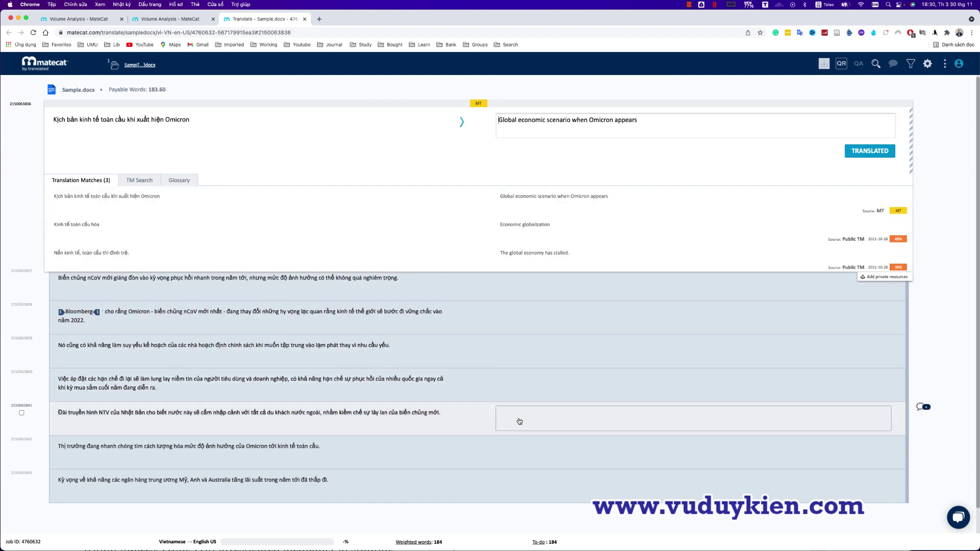
pyautogui.moveTo(824, 66)
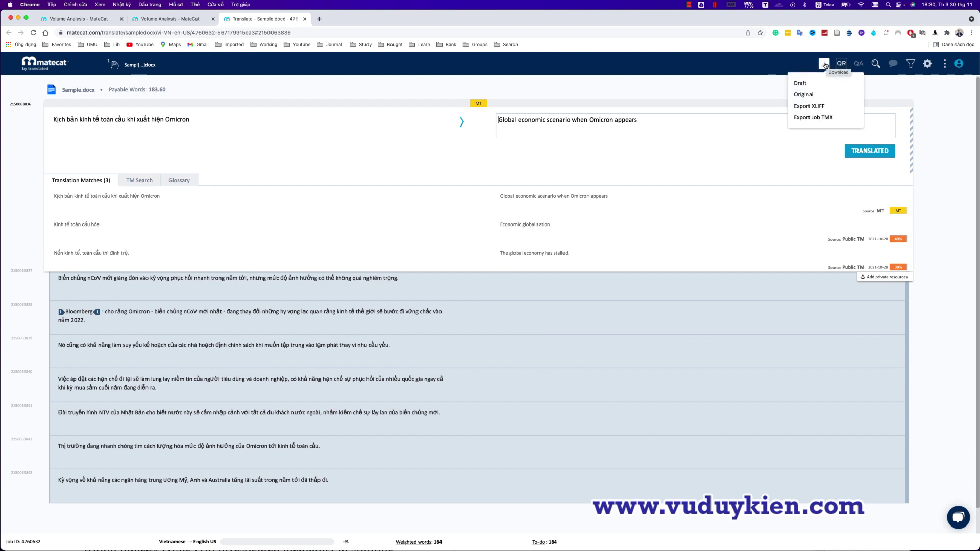
pyautogui.click(809, 99)
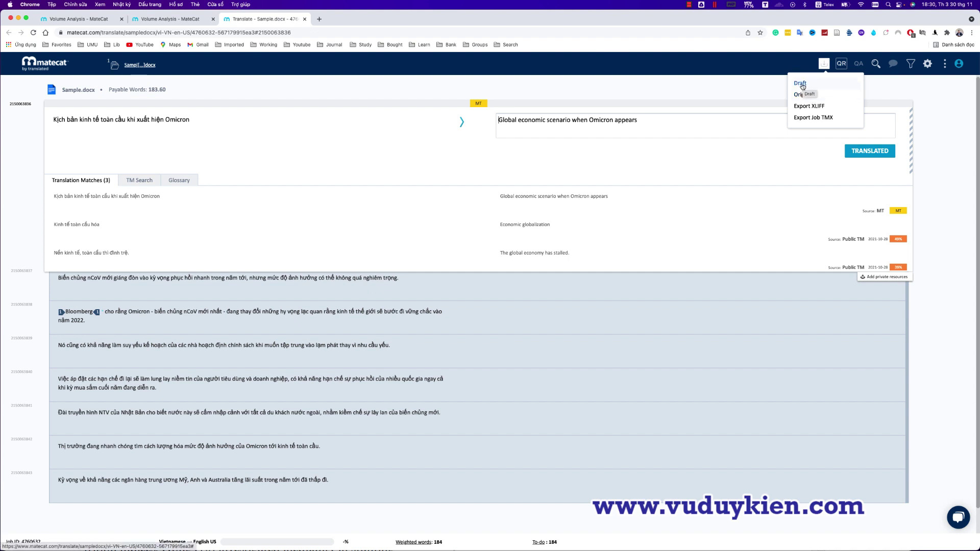
pyautogui.click(803, 85)
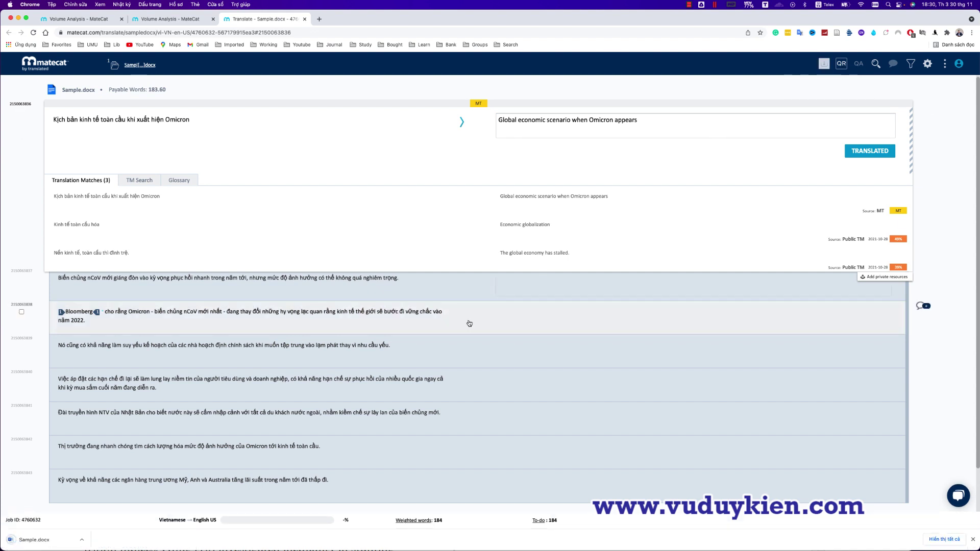
# - Open the downloaded Sample.docx in Word, read through the English translation from title to last paragraph, and close it
pyautogui.click(39, 541)
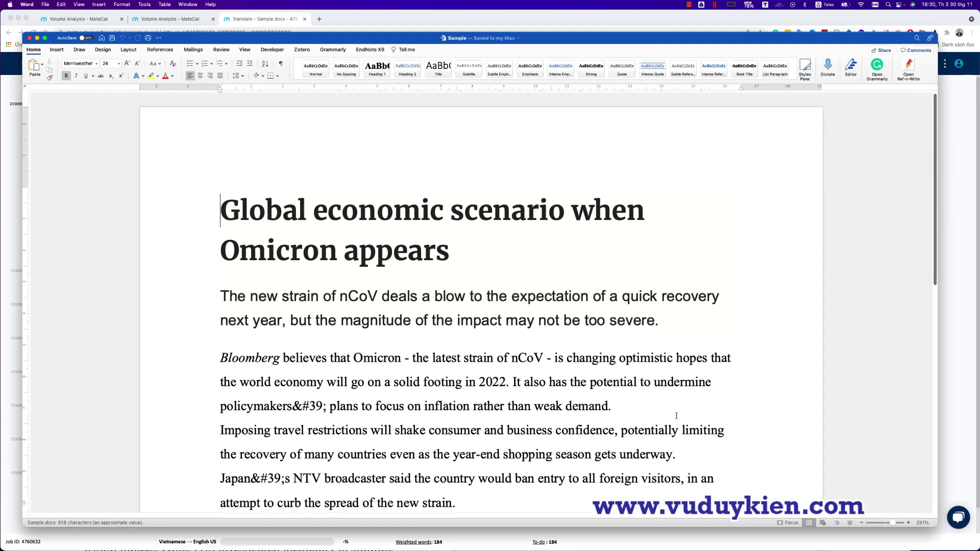
pyautogui.scroll(-3, 675, 415)
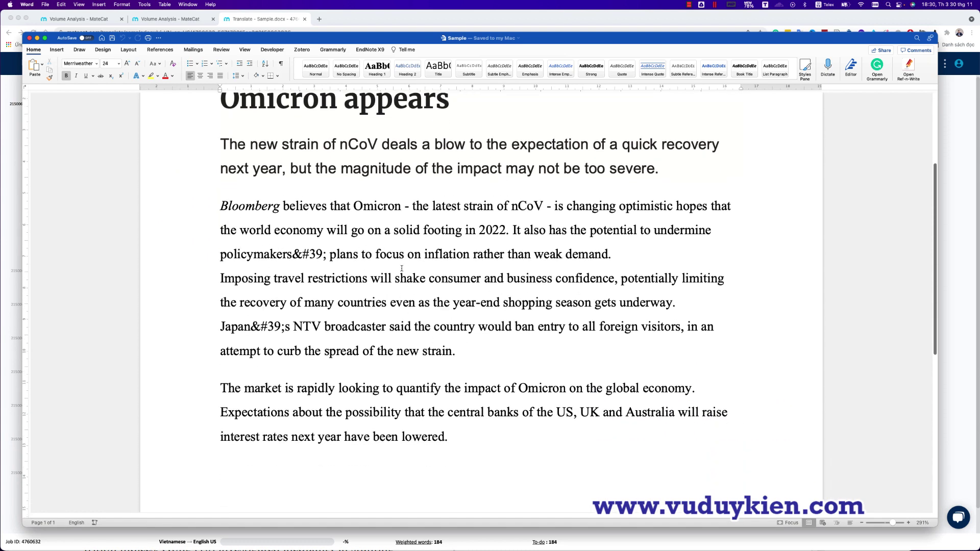
pyautogui.scroll(3, 284, 242)
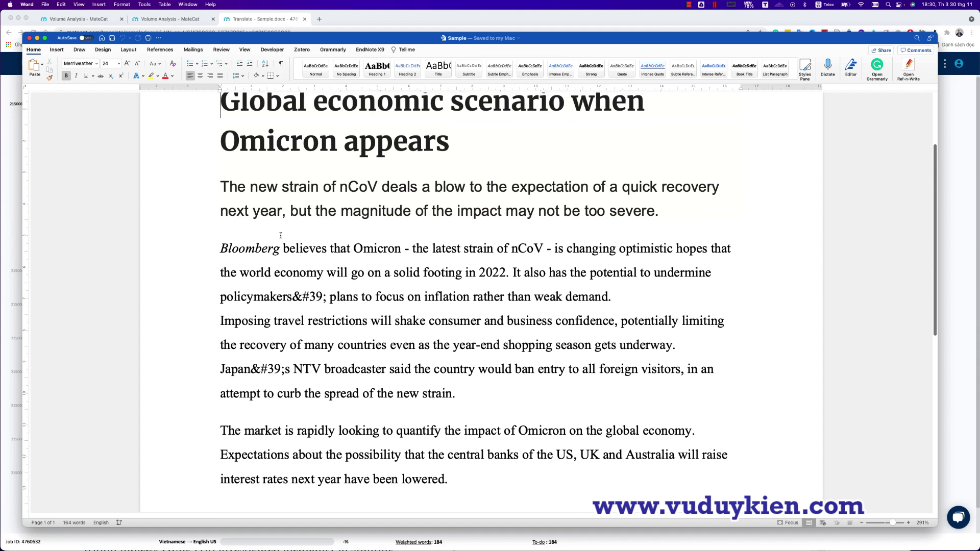
pyautogui.scroll(-2, 278, 248)
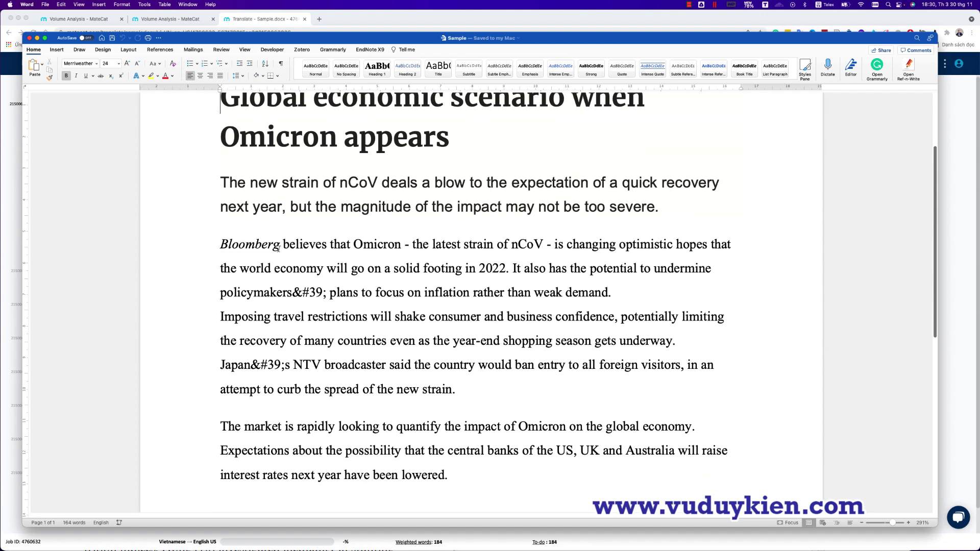
pyautogui.click(29, 37)
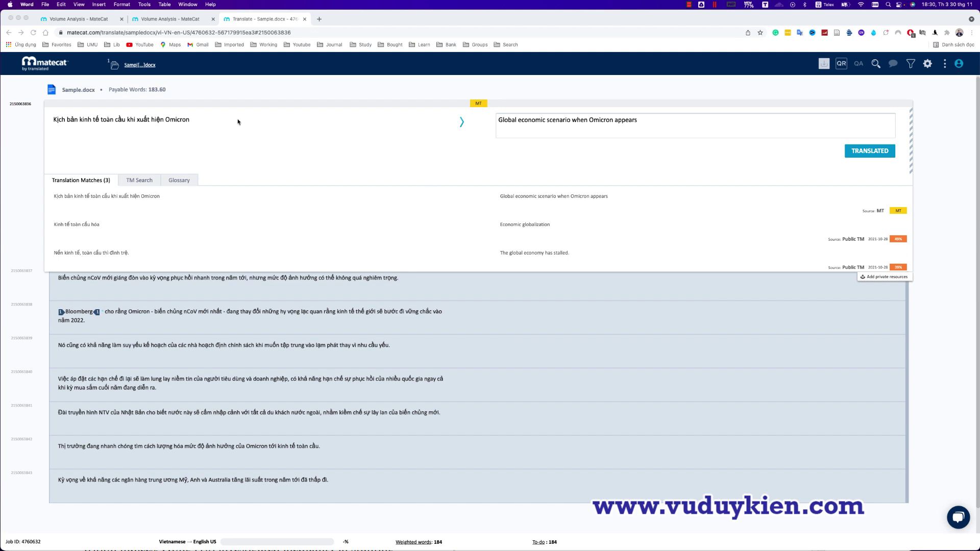
# - Return to the MateCat home page in Chrome and look through the available subject options for a new project
pyautogui.click(34, 62)
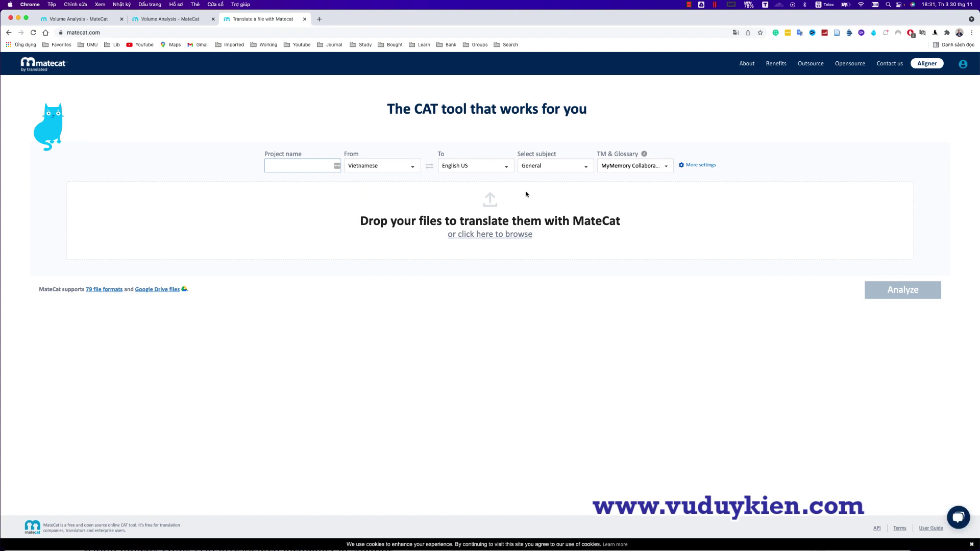
pyautogui.click(590, 168)
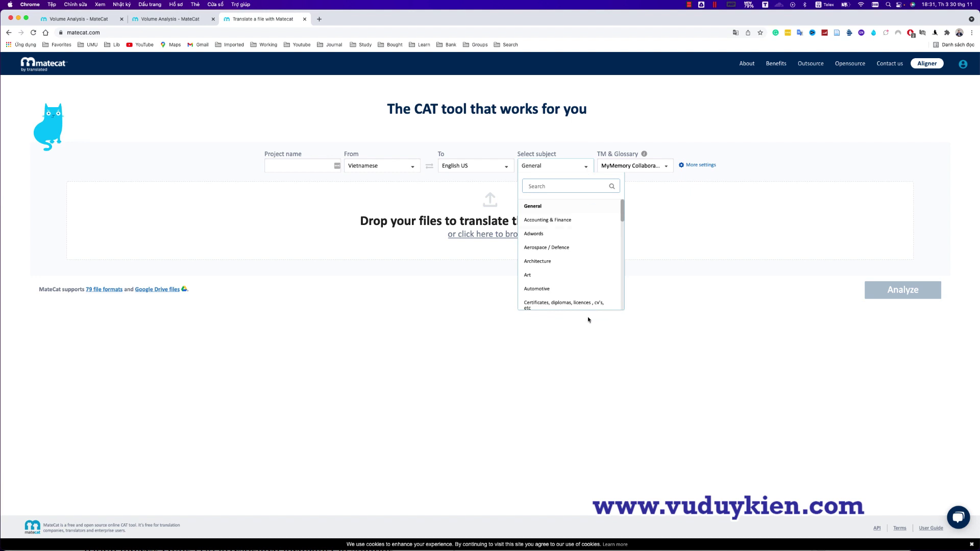
pyautogui.scroll(-4, 567, 261)
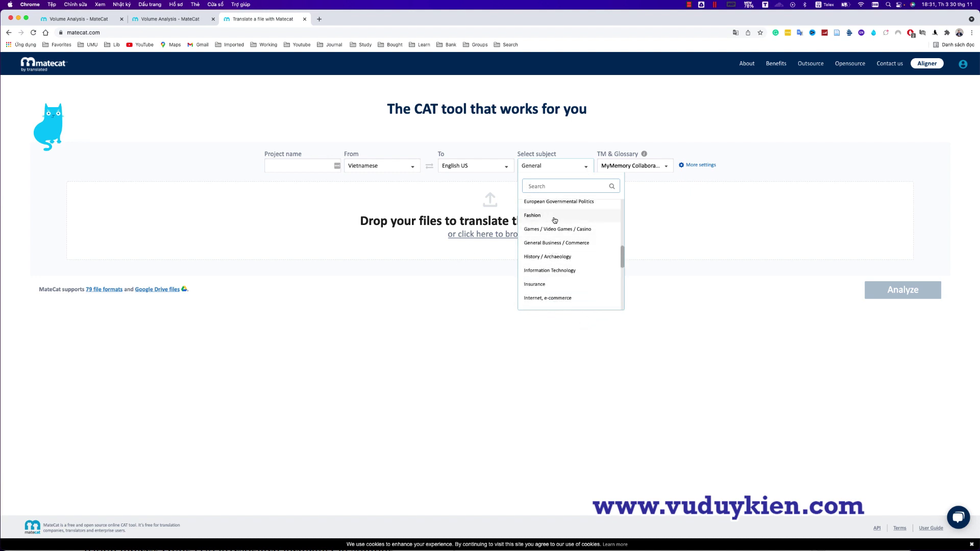
pyautogui.scroll(-3, 566, 253)
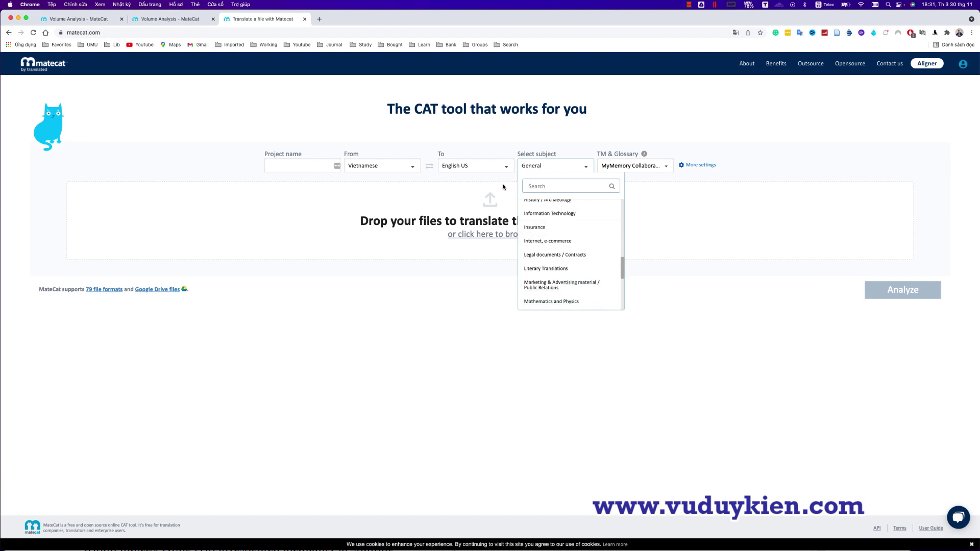
pyautogui.click(506, 182)
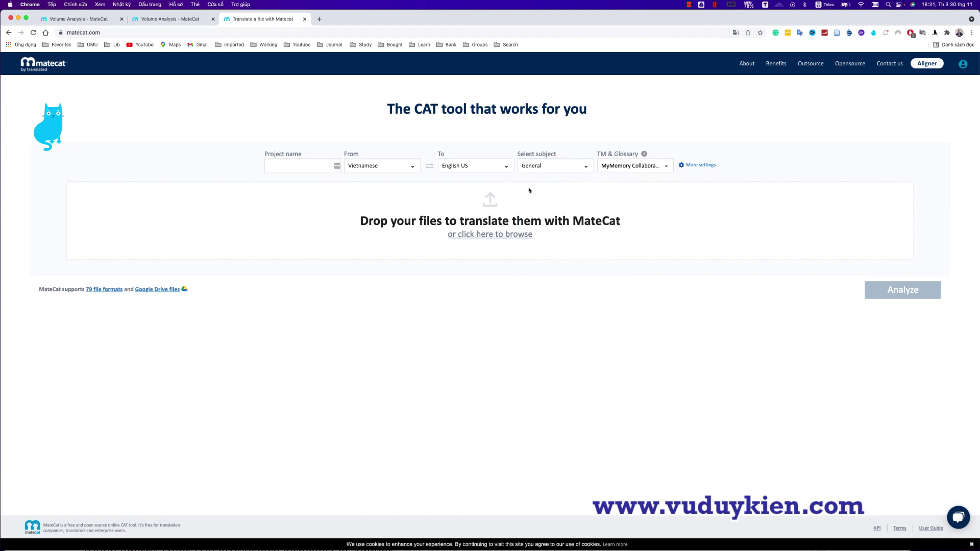